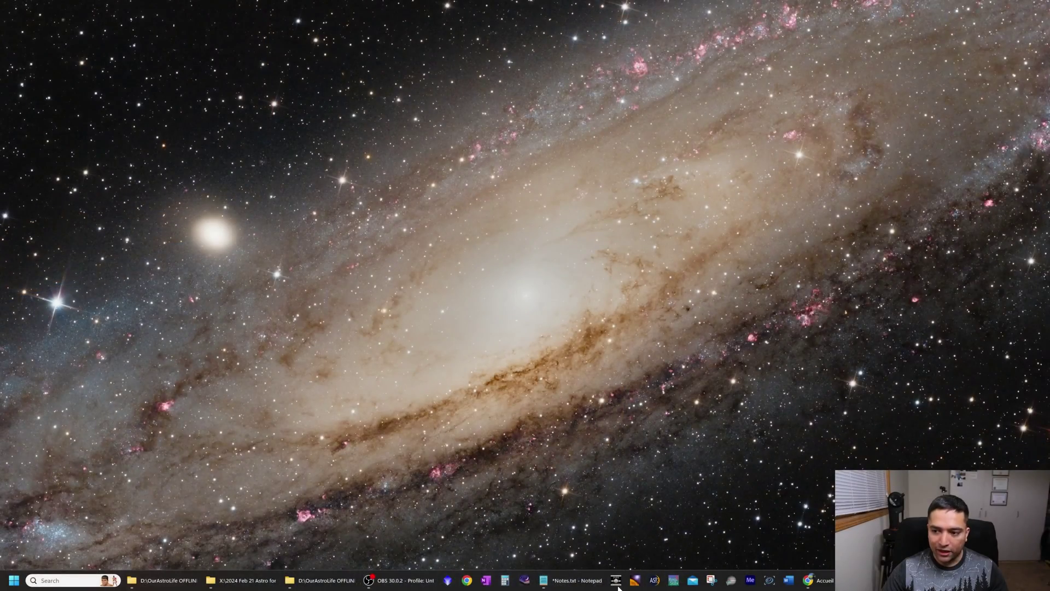
# Step: Switch to PIPP and position its window on the desktop
pyautogui.moveTo(346, 75); pyautogui.dragTo(555, 170)
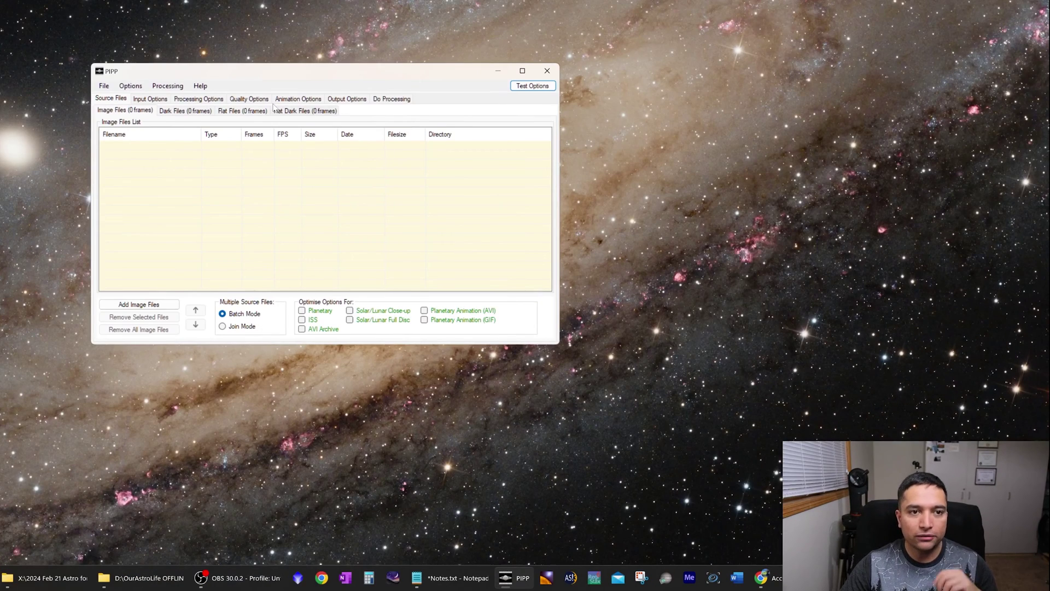
pyautogui.moveTo(256, 75); pyautogui.dragTo(278, 88)
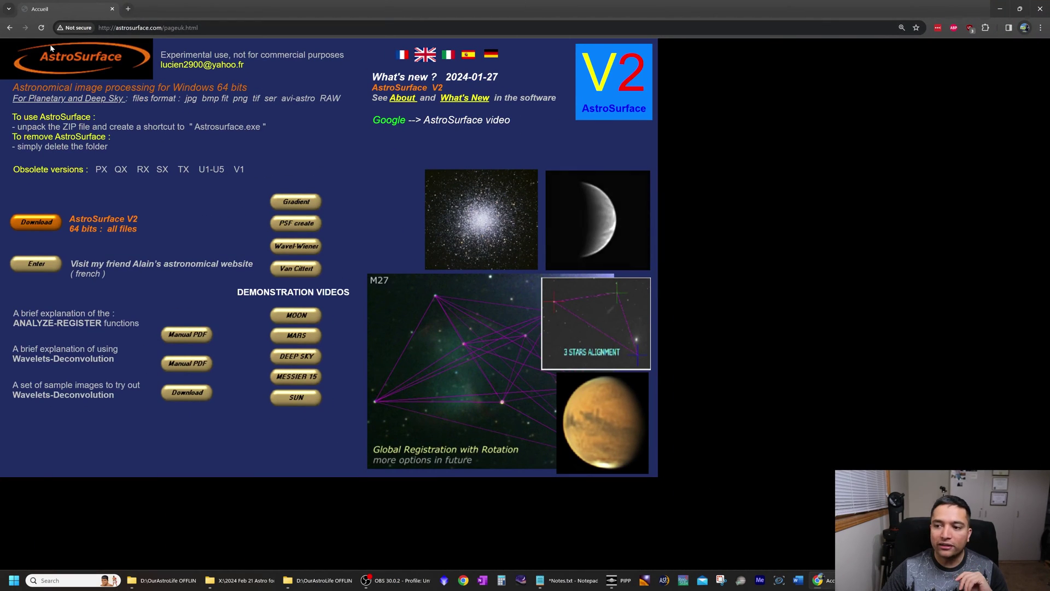
# Step: Switch to the AstroSurface web page, examine the AstroSurface V2 64-bit download at a larger zoom and minimise the browser
pyautogui.hotkey('ctrl', '+')
pyautogui.hotkey('ctrl', '+')
pyautogui.hotkey('ctrl', '+')
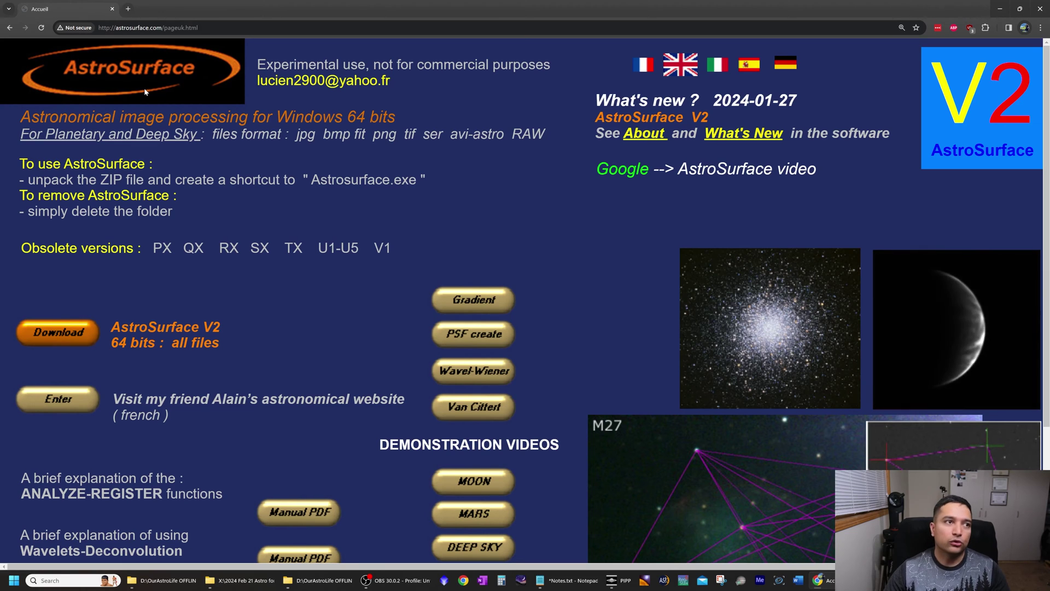
pyautogui.scroll(-1, 264, 98)
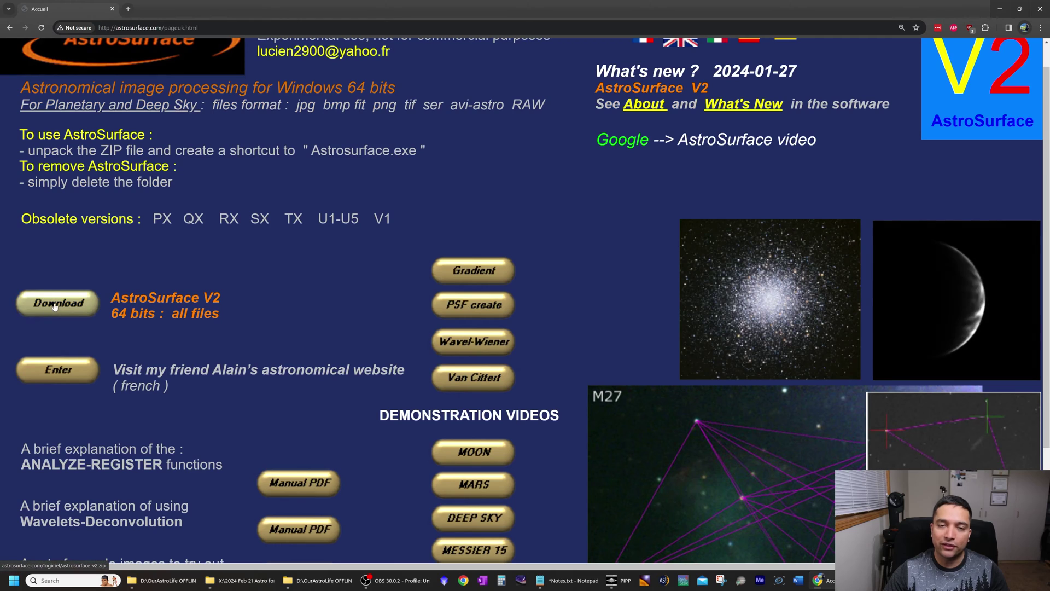
pyautogui.click(999, 8)
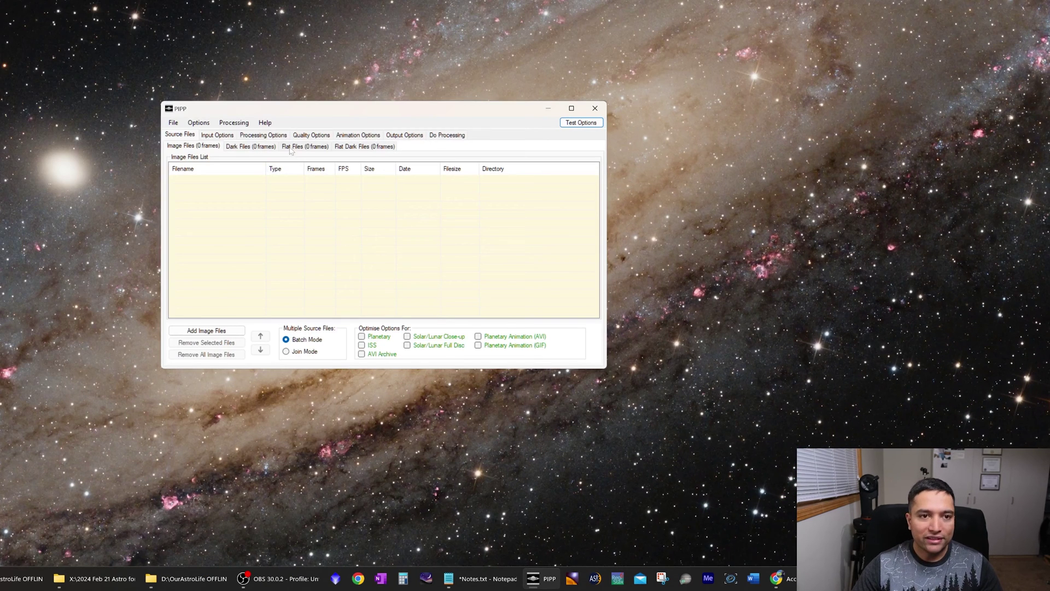
# Step: Add the video PXL_20240220_024644452.mp4 from the Phone data folder to PIPP's image files list
pyautogui.moveTo(290, 112); pyautogui.dragTo(275, 101)
pyautogui.click(186, 578)
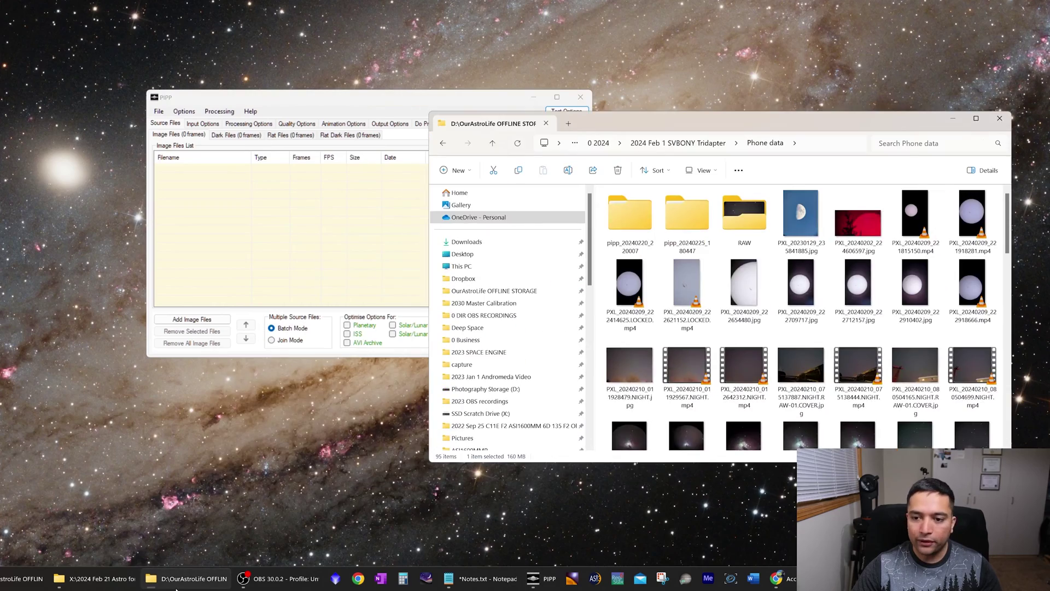
pyautogui.click(186, 579)
pyautogui.click(123, 583)
pyautogui.click(22, 579)
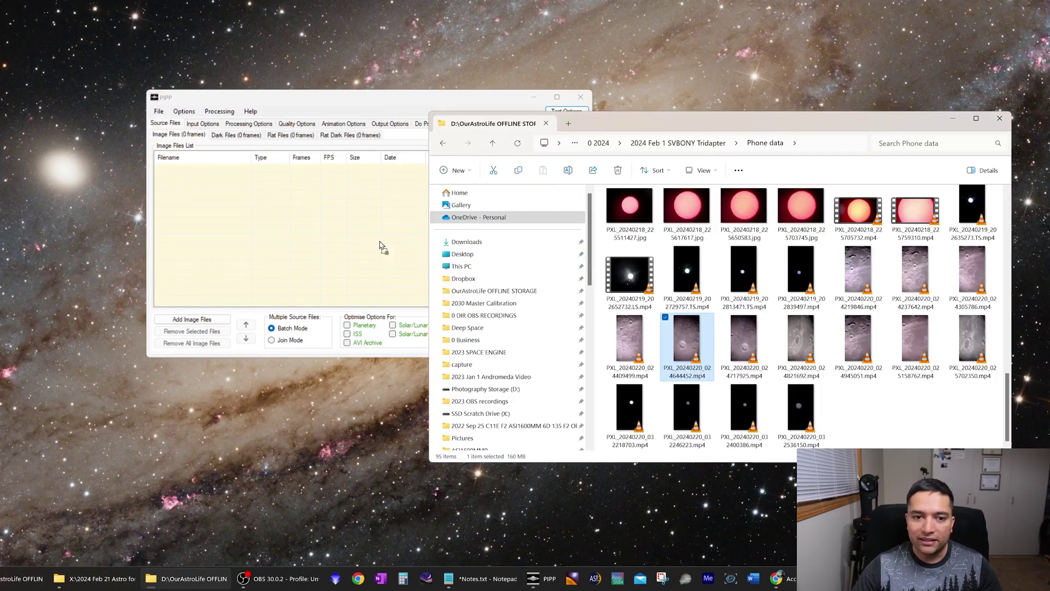
pyautogui.moveTo(381, 246); pyautogui.dragTo(383, 244)
pyautogui.click(951, 121)
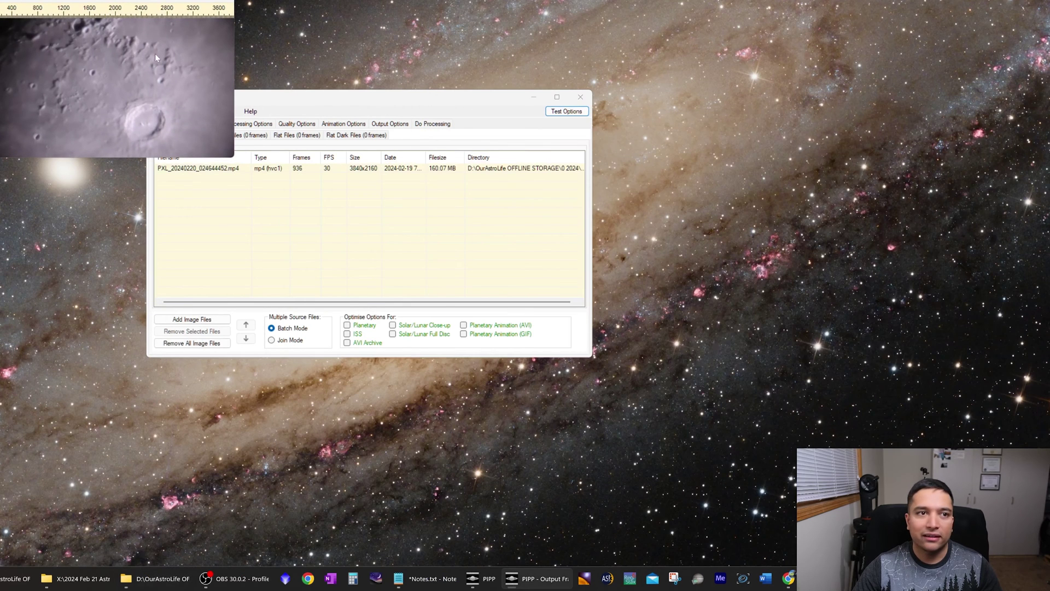
# Step: Set the output frame preview's zoom to 25% and arrange the preview and main windows so both are visible
pyautogui.moveTo(150, 2); pyautogui.dragTo(367, 3)
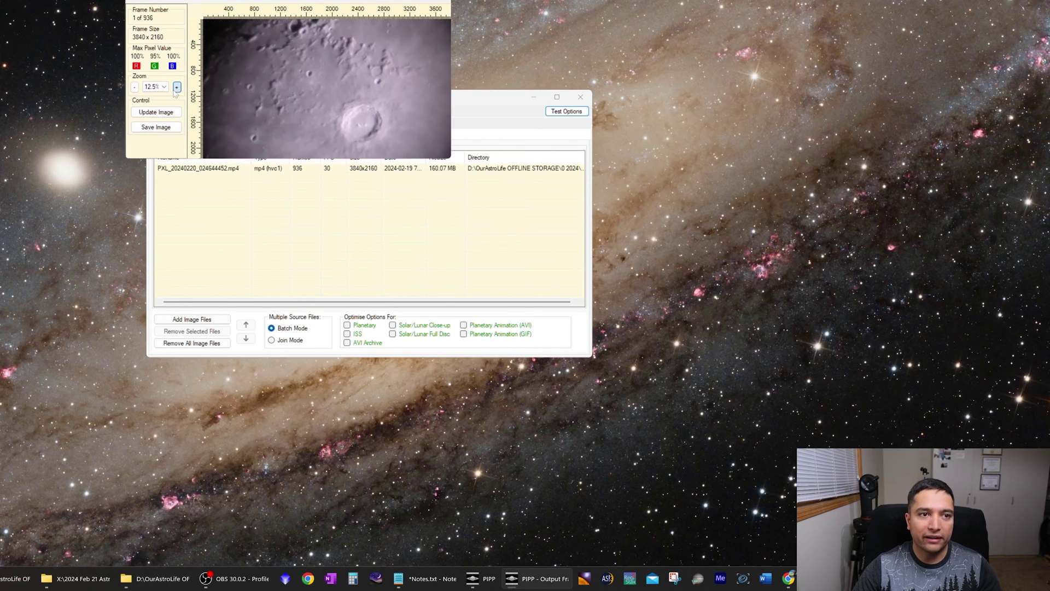
pyautogui.click(177, 87)
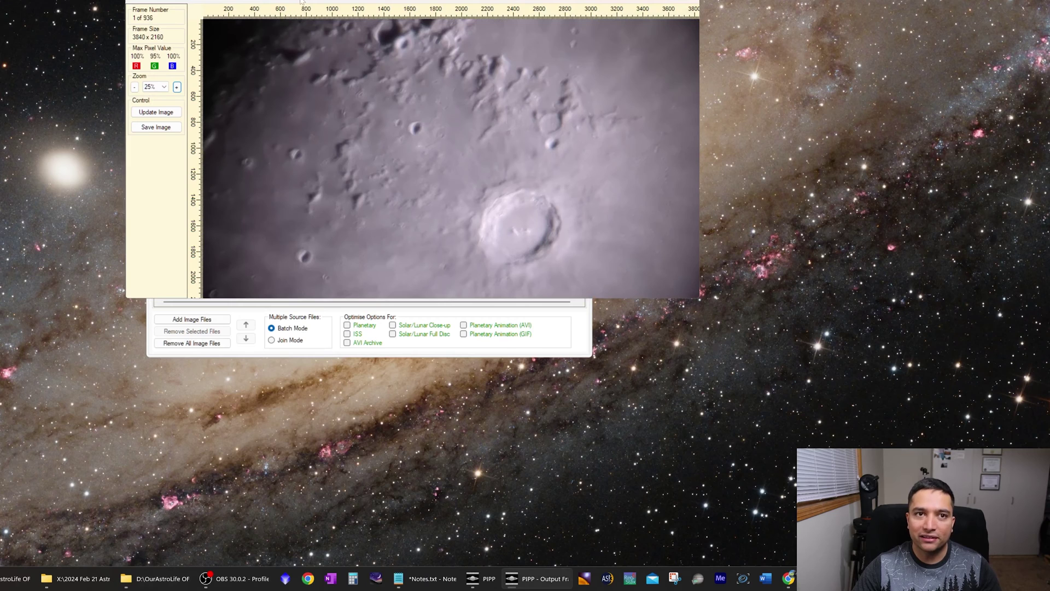
pyautogui.moveTo(300, 2); pyautogui.dragTo(359, 2)
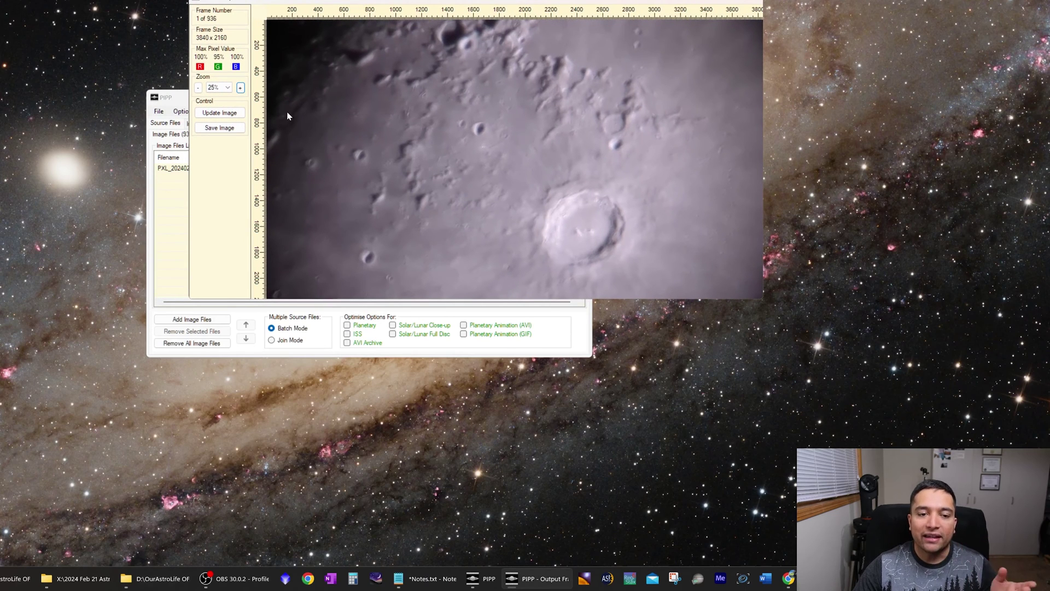
pyautogui.moveTo(180, 98); pyautogui.dragTo(0, 215)
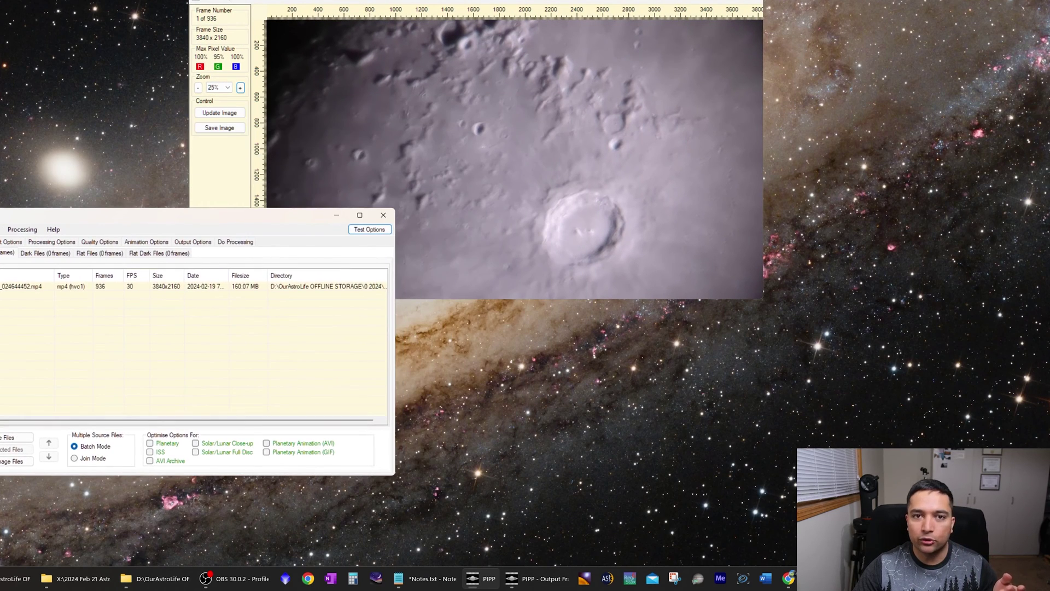
pyautogui.moveTo(329, 4); pyautogui.dragTo(333, 0)
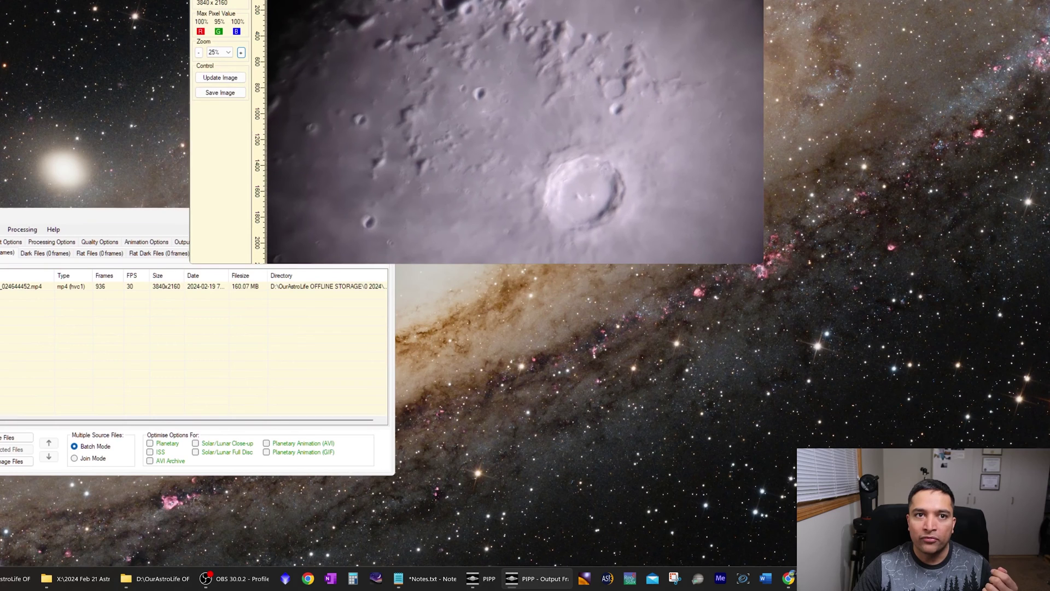
pyautogui.click(241, 52)
pyautogui.moveTo(282, 36); pyautogui.dragTo(395, 38)
pyautogui.click(88, 37)
pyautogui.moveTo(192, 217); pyautogui.dragTo(195, 149)
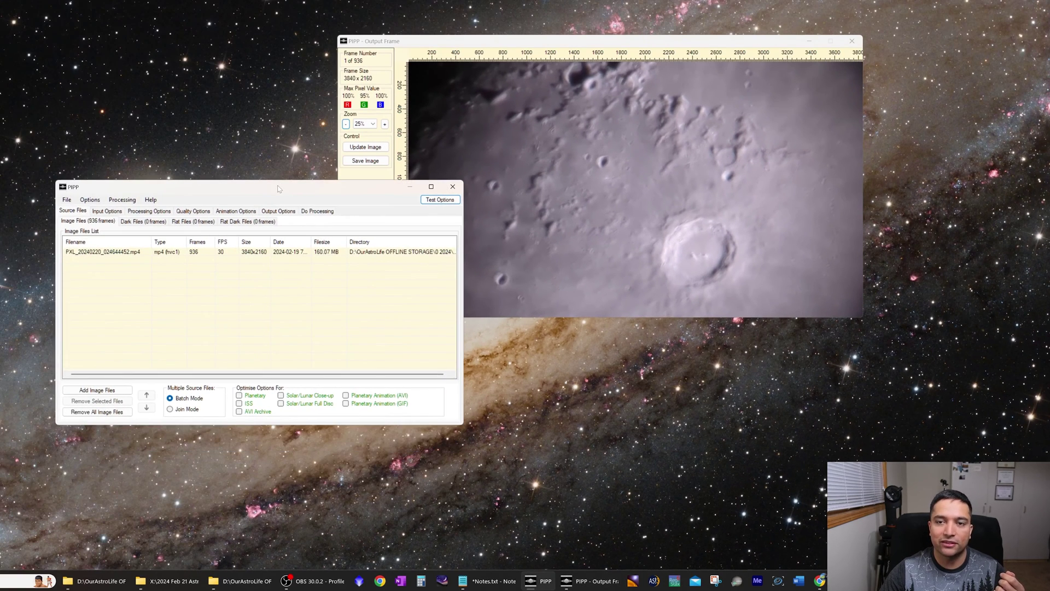
pyautogui.moveTo(278, 189); pyautogui.dragTo(306, 229)
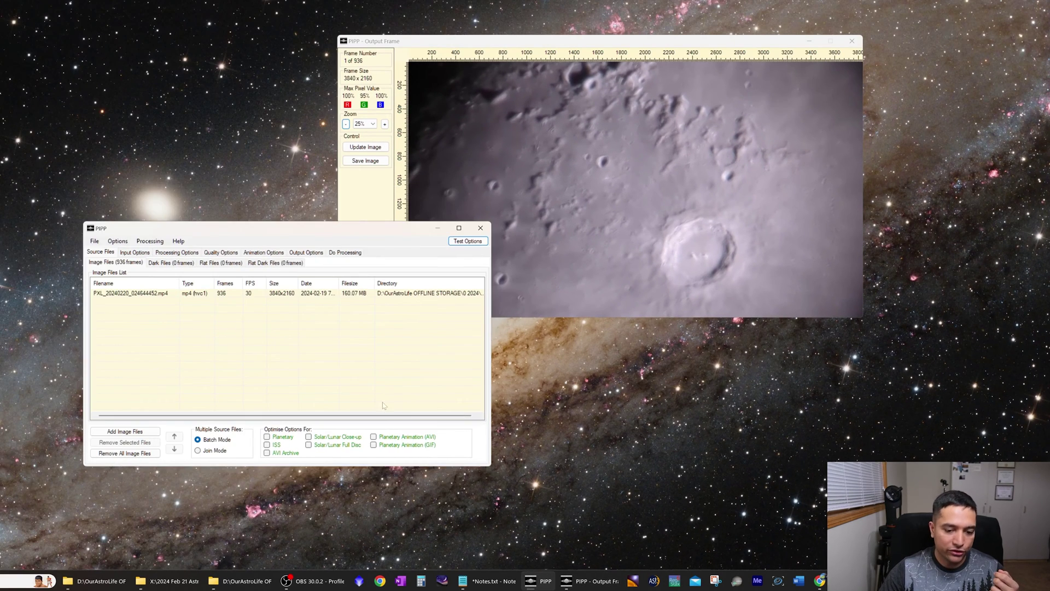
# Step: Optimise the clip for Solar/Lunar Close-up and place an anchor feature box about 512 x 512 pixels over the large crater's edge
pyautogui.click(180, 293)
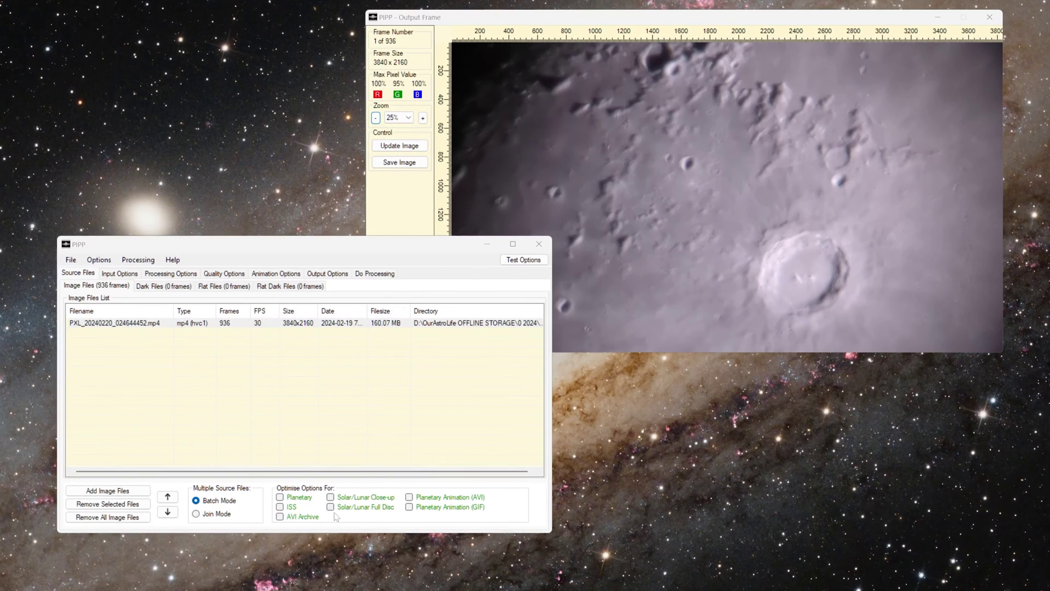
pyautogui.click(376, 497)
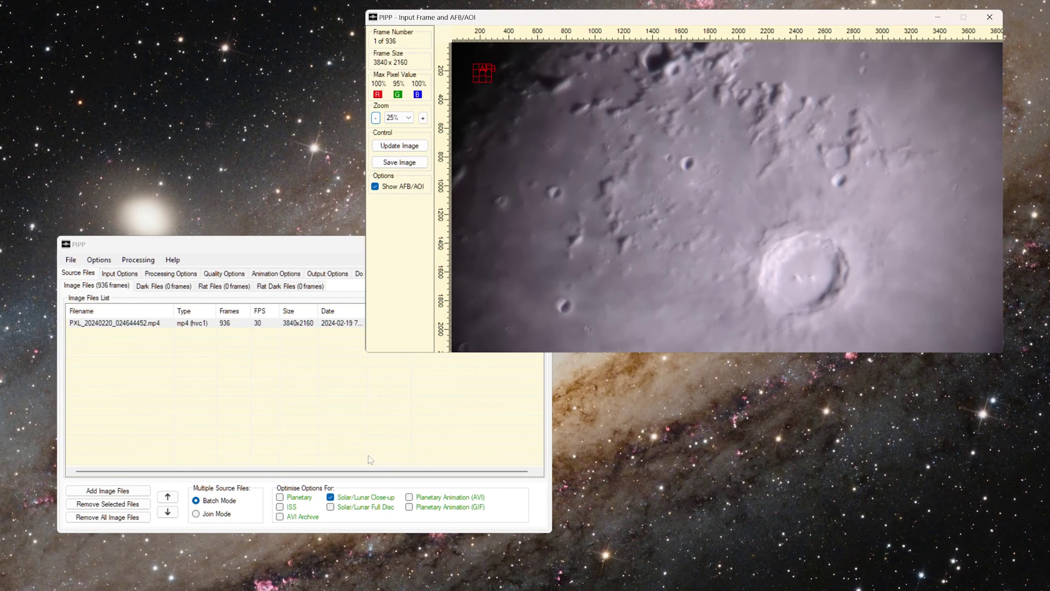
pyautogui.moveTo(451, 23); pyautogui.dragTo(322, 53)
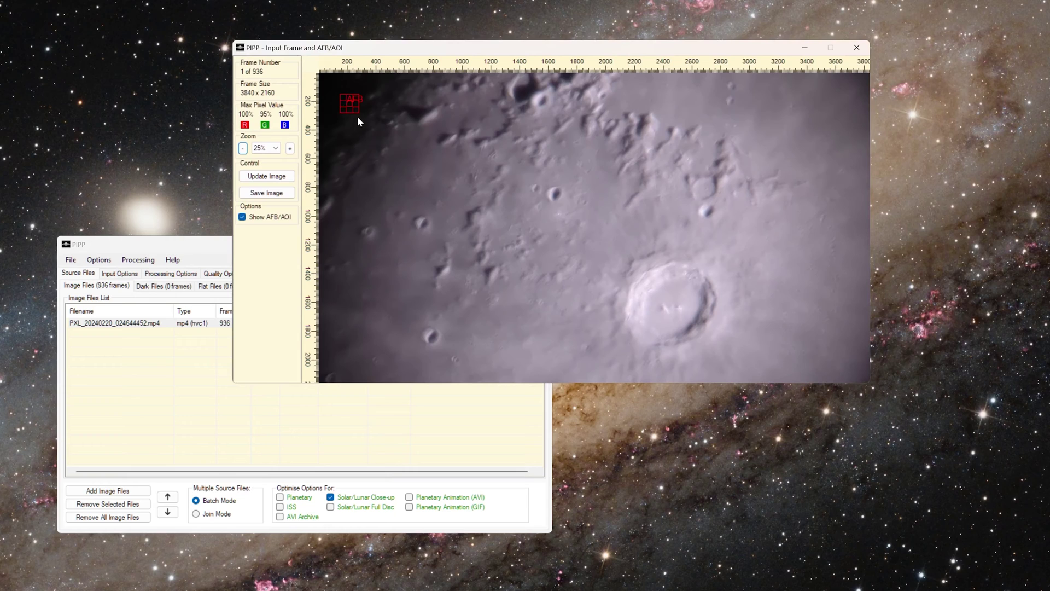
pyautogui.moveTo(381, 144); pyautogui.dragTo(432, 172)
pyautogui.moveTo(376, 132); pyautogui.dragTo(712, 290)
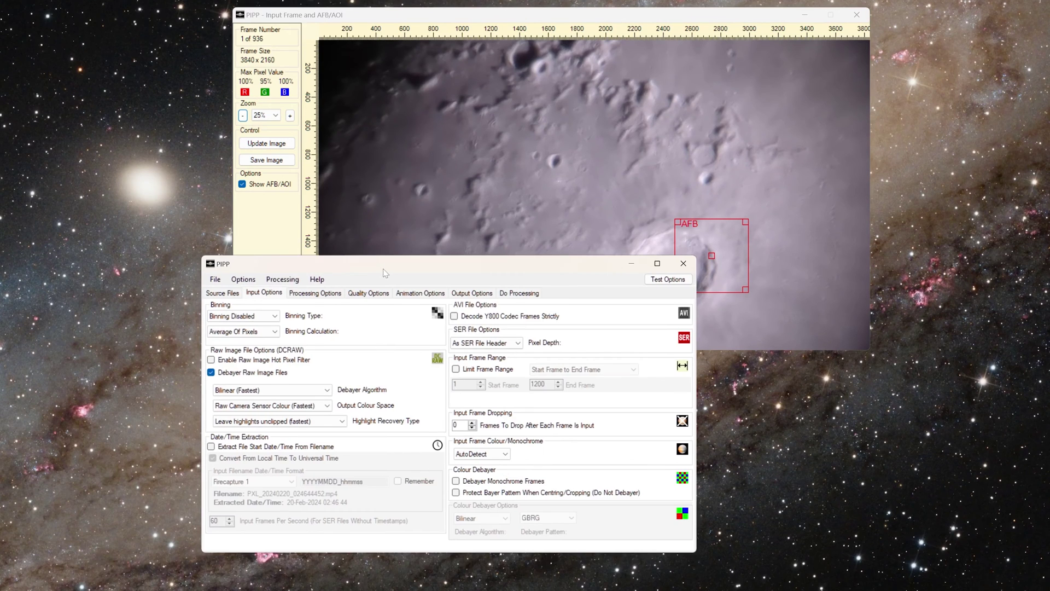
# Step: In the input options, disable debayering of raw image files and set the input frame colour mode to Colour
pyautogui.moveTo(383, 301); pyautogui.dragTo(359, 298)
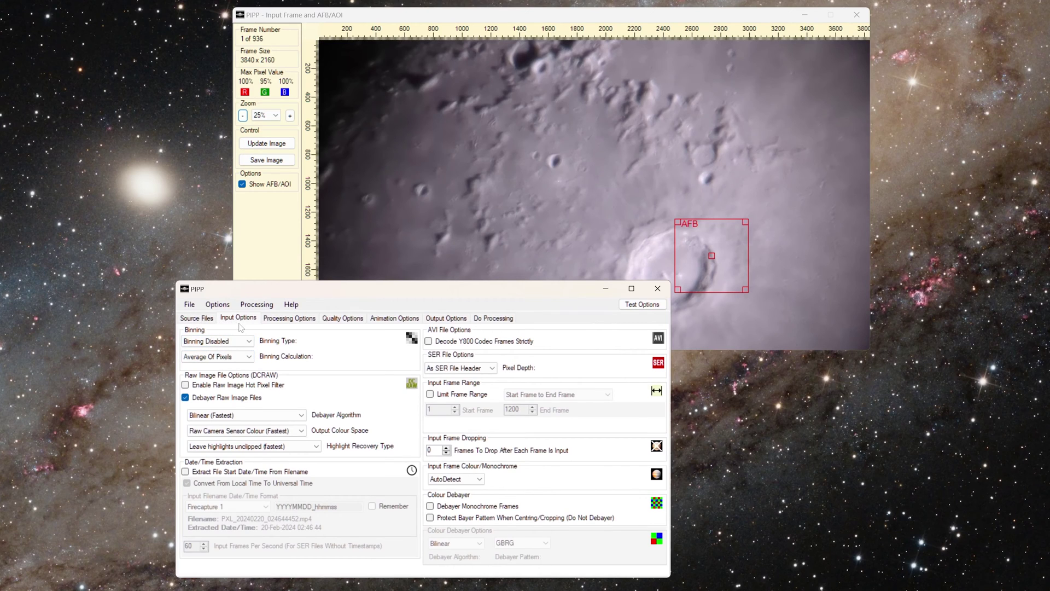
pyautogui.click(198, 398)
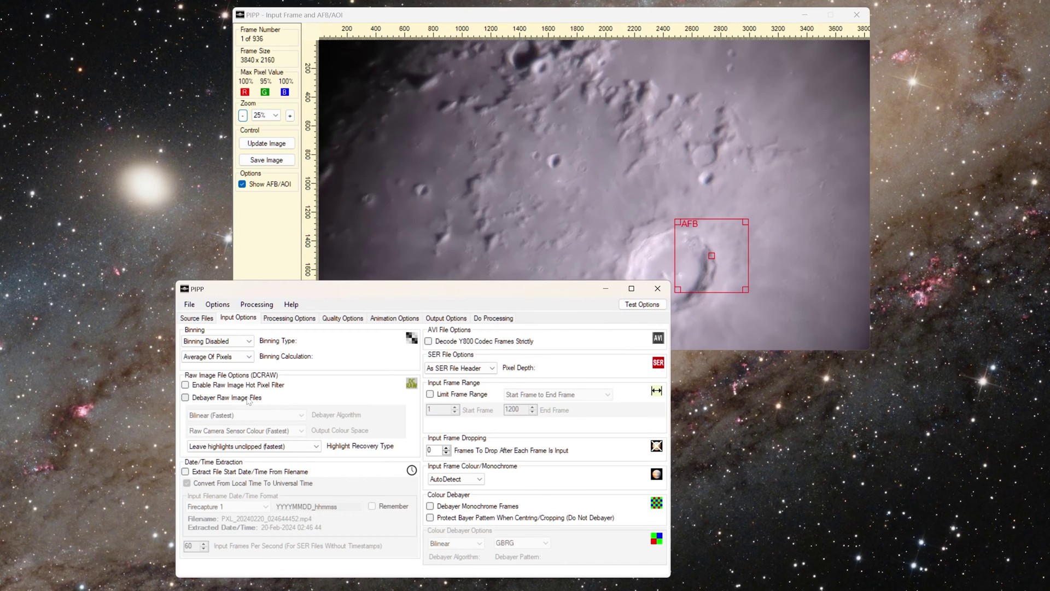
pyautogui.click(460, 480)
pyautogui.click(443, 505)
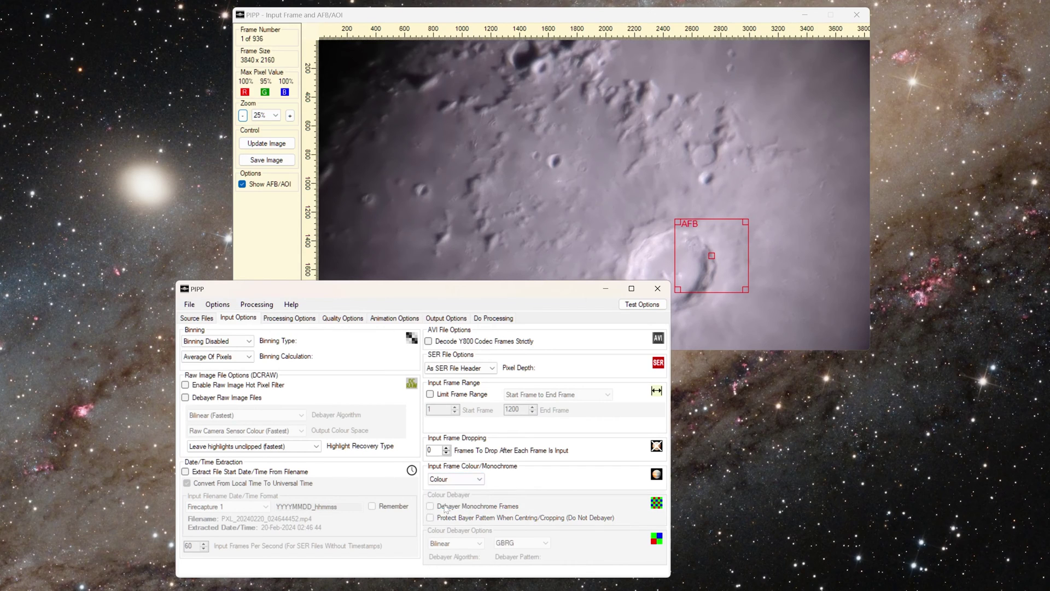
pyautogui.moveTo(393, 295); pyautogui.dragTo(417, 286)
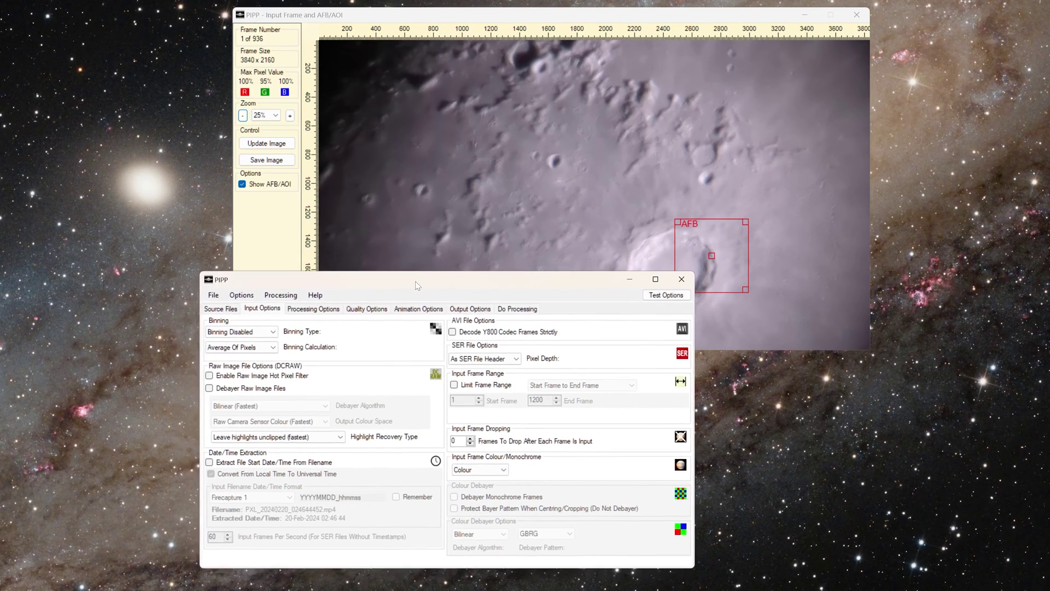
# Step: In the processing options, disable Convert Colour To Monochrome and Crop Frames To Area Of Interest
pyautogui.click(308, 310)
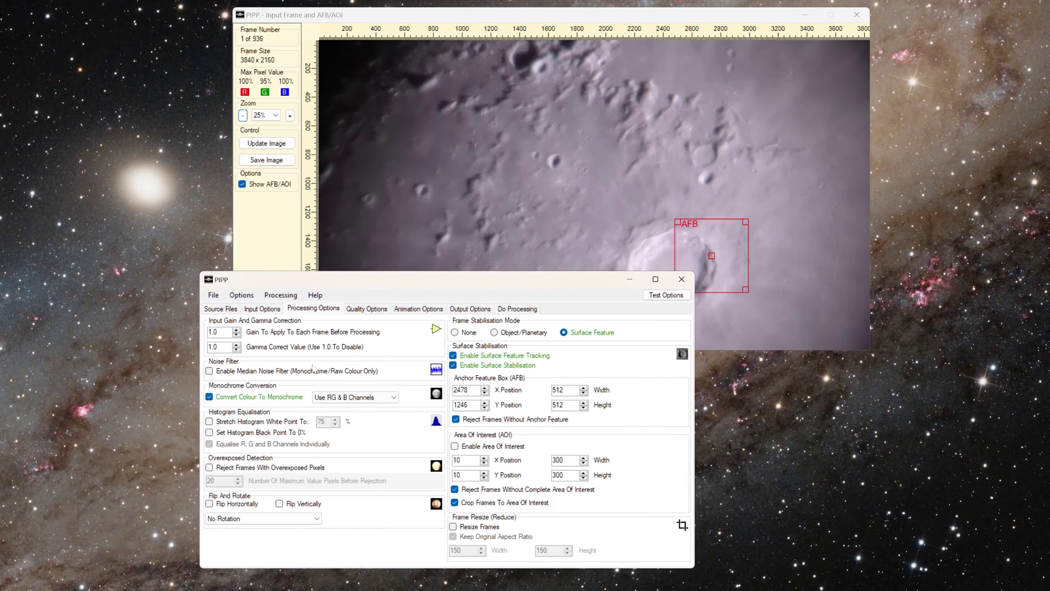
pyautogui.click(249, 401)
pyautogui.moveTo(470, 284); pyautogui.dragTo(330, 283)
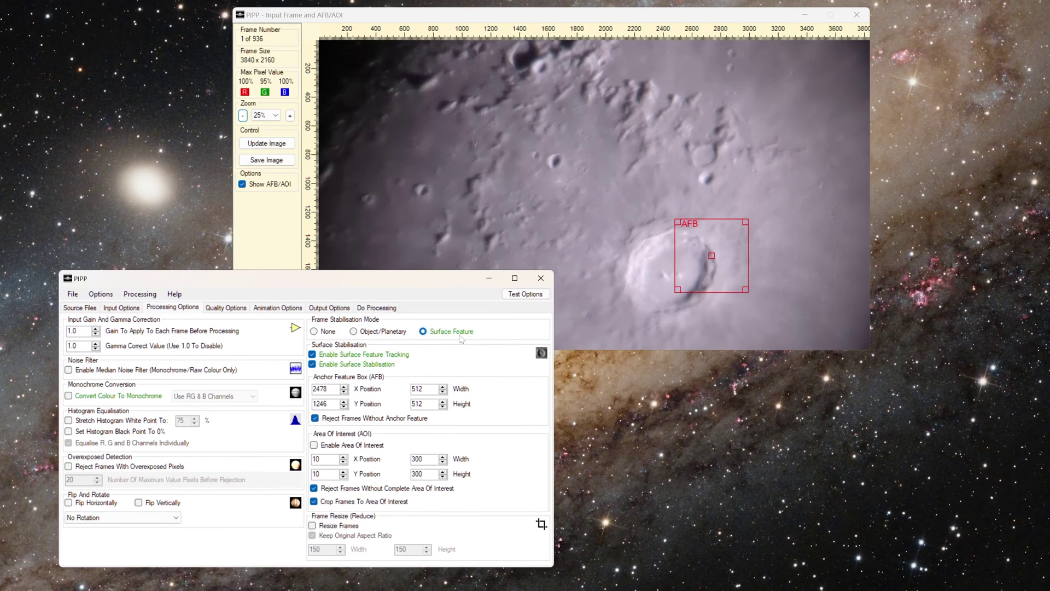
pyautogui.moveTo(395, 281); pyautogui.dragTo(398, 244)
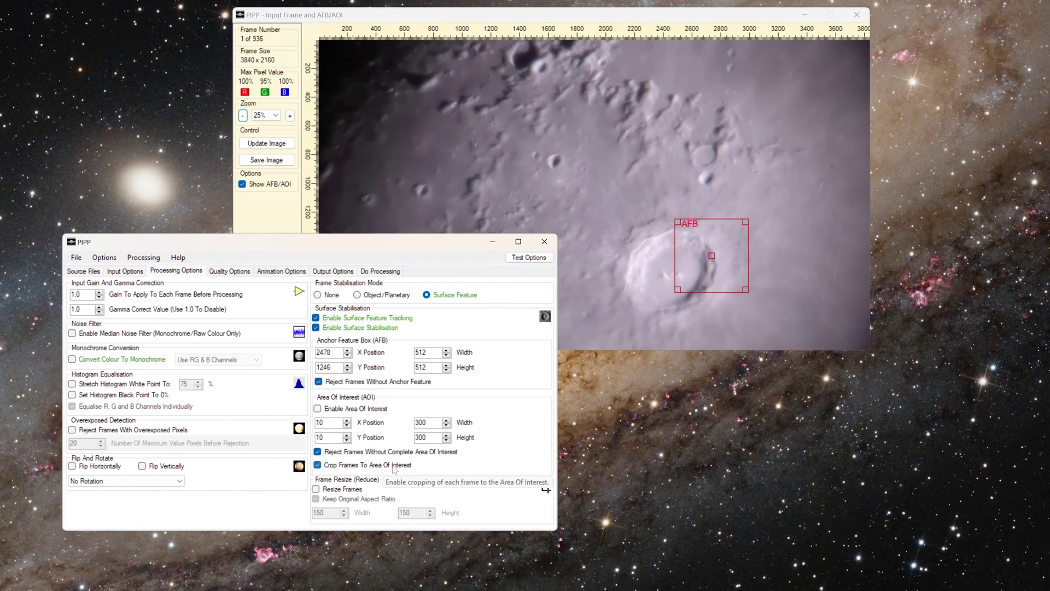
pyautogui.click(333, 468)
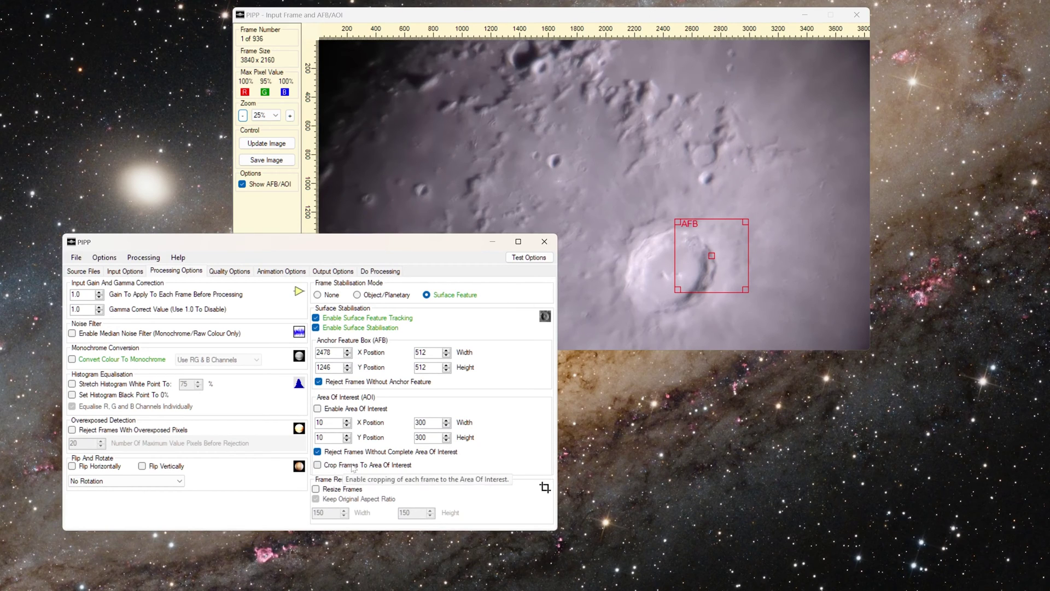
# Step: Review the quality options and the animation options
pyautogui.click(230, 271)
pyautogui.moveTo(252, 245); pyautogui.dragTo(382, 273)
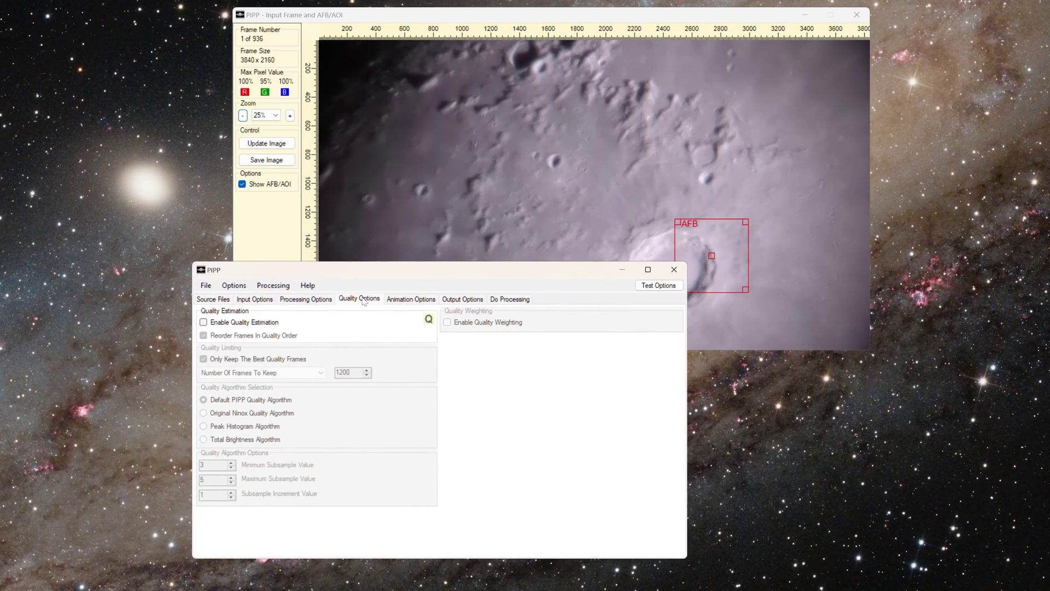
pyautogui.click(404, 300)
pyautogui.moveTo(404, 276); pyautogui.dragTo(470, 273)
pyautogui.click(390, 300)
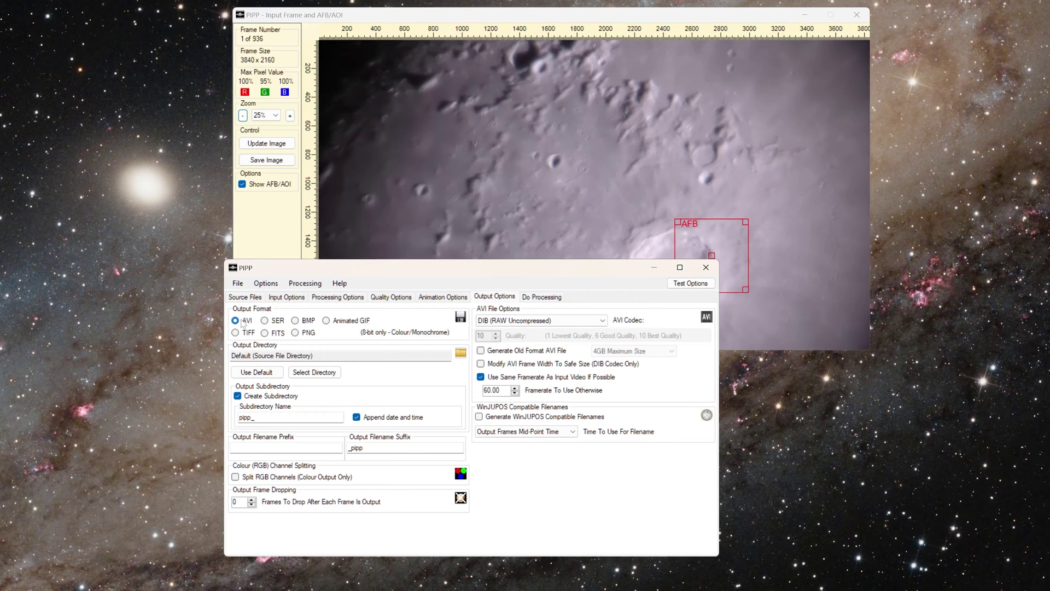
# Step: In the output options, select DIB (RAW Uncompressed) as the AVI codec
pyautogui.moveTo(493, 272); pyautogui.dragTo(341, 271)
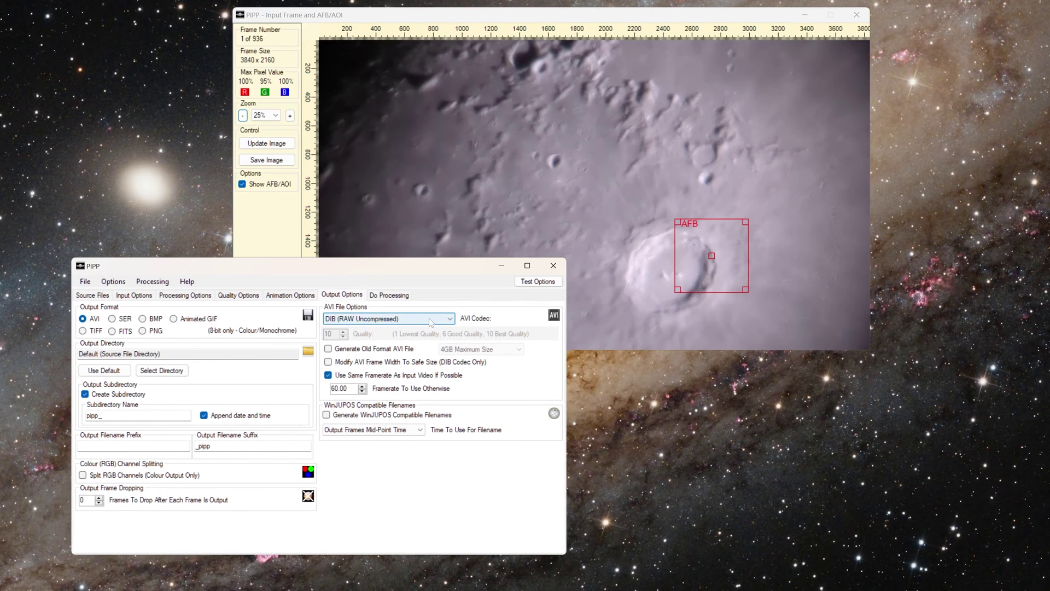
pyautogui.click(398, 320)
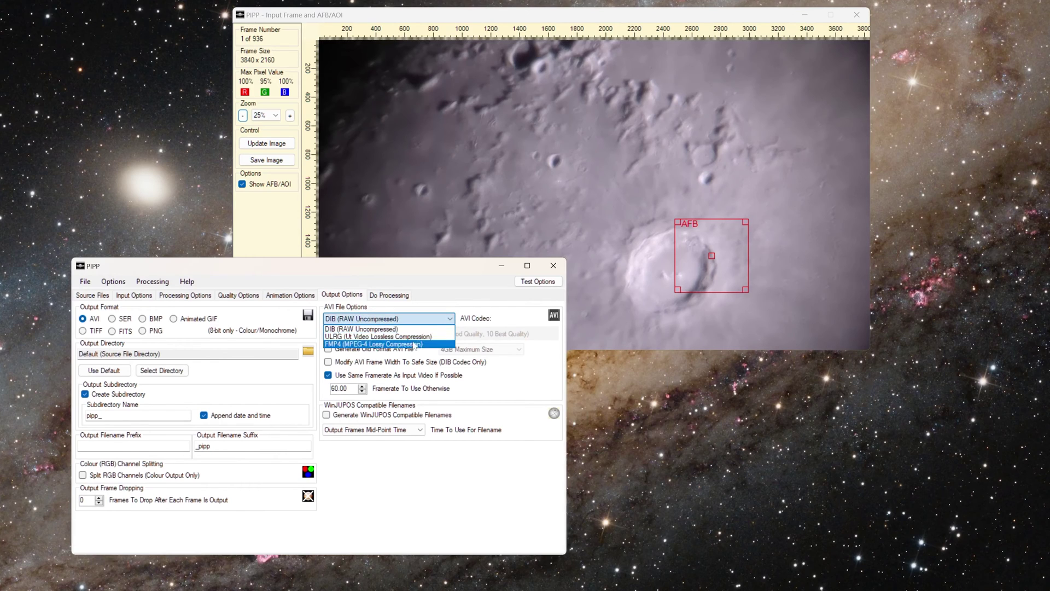
pyautogui.click(410, 328)
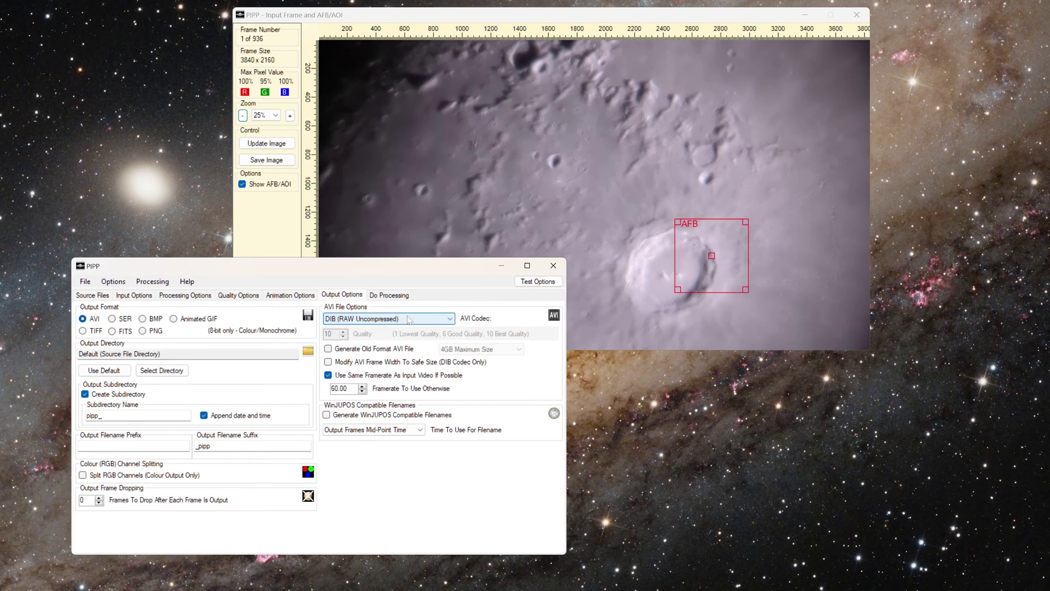
# Step: Process the video and check the output frame type and format in the processing log
pyautogui.click(389, 296)
pyautogui.moveTo(369, 268); pyautogui.dragTo(498, 272)
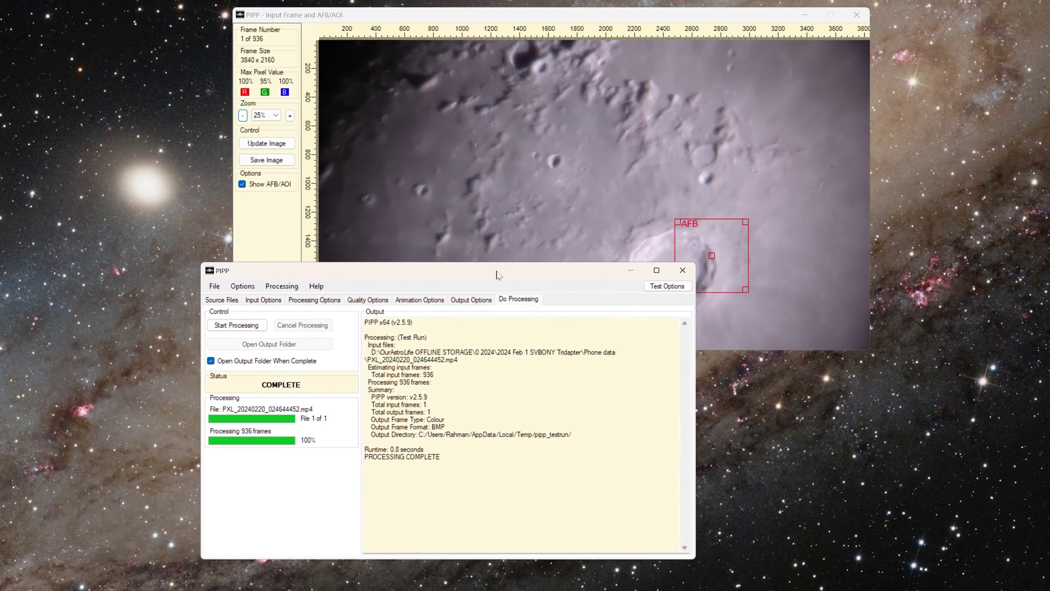
pyautogui.click(236, 326)
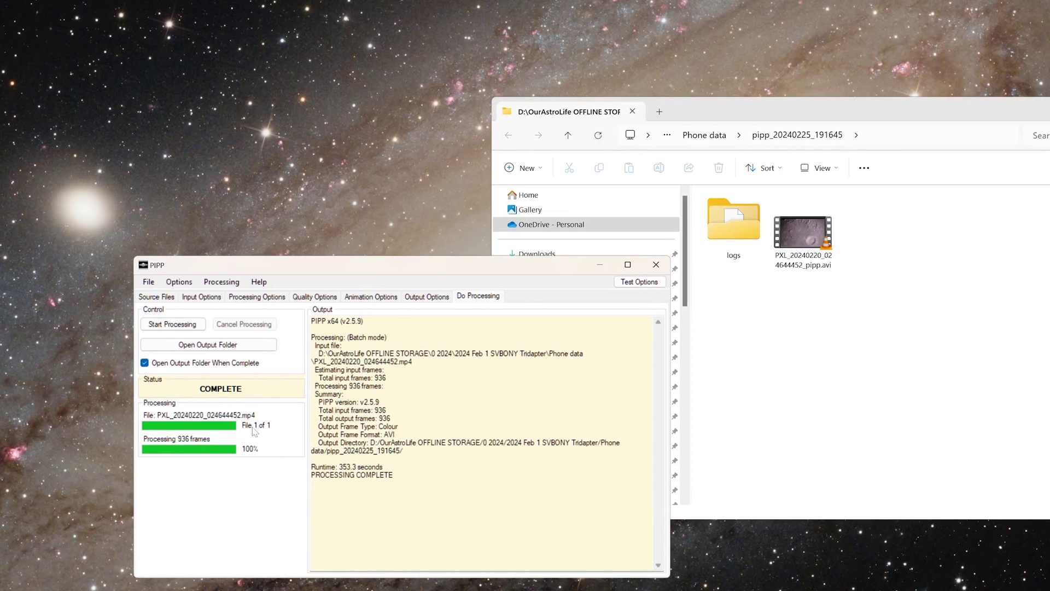
pyautogui.moveTo(379, 426); pyautogui.dragTo(394, 435)
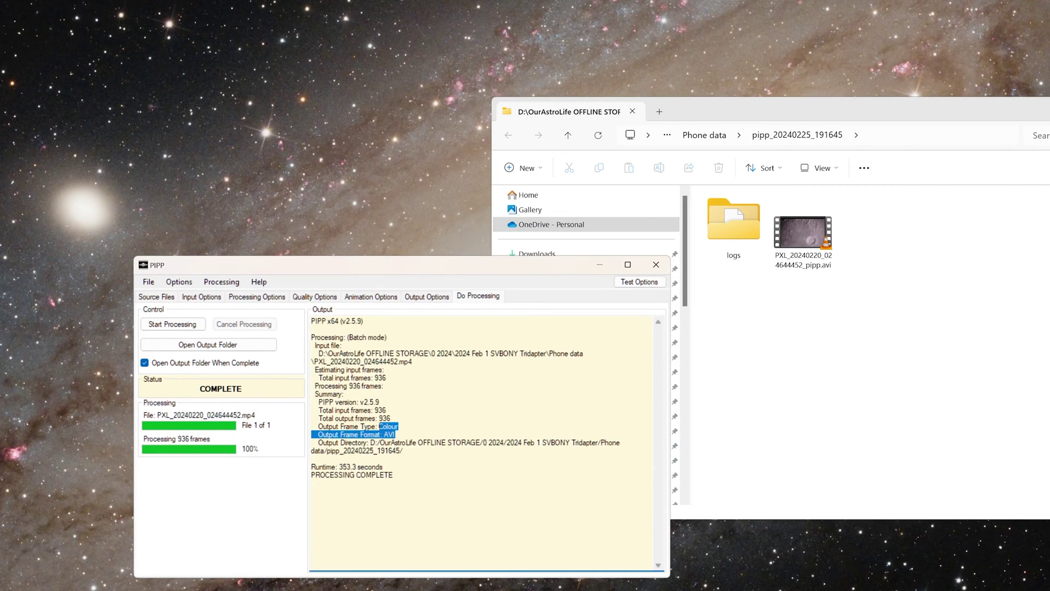
# Step: Select the processed PXL_20240220_024644452_pipp.avi in the output folder and close PIPP
pyautogui.click(815, 293)
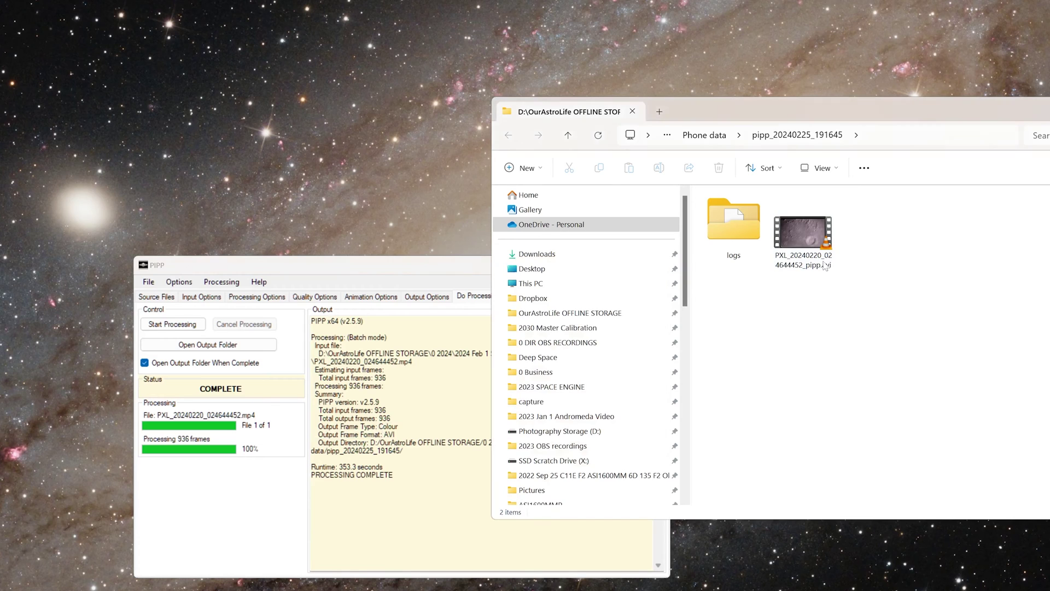
pyautogui.moveTo(830, 107); pyautogui.dragTo(746, 127)
pyautogui.click(718, 280)
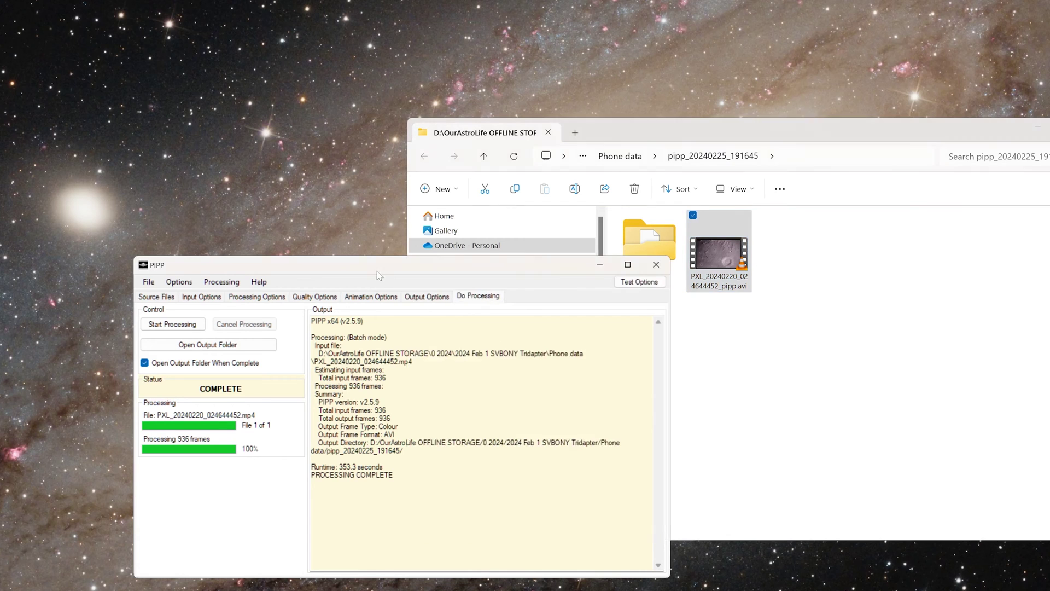
pyautogui.moveTo(377, 271); pyautogui.dragTo(349, 301)
pyautogui.click(626, 299)
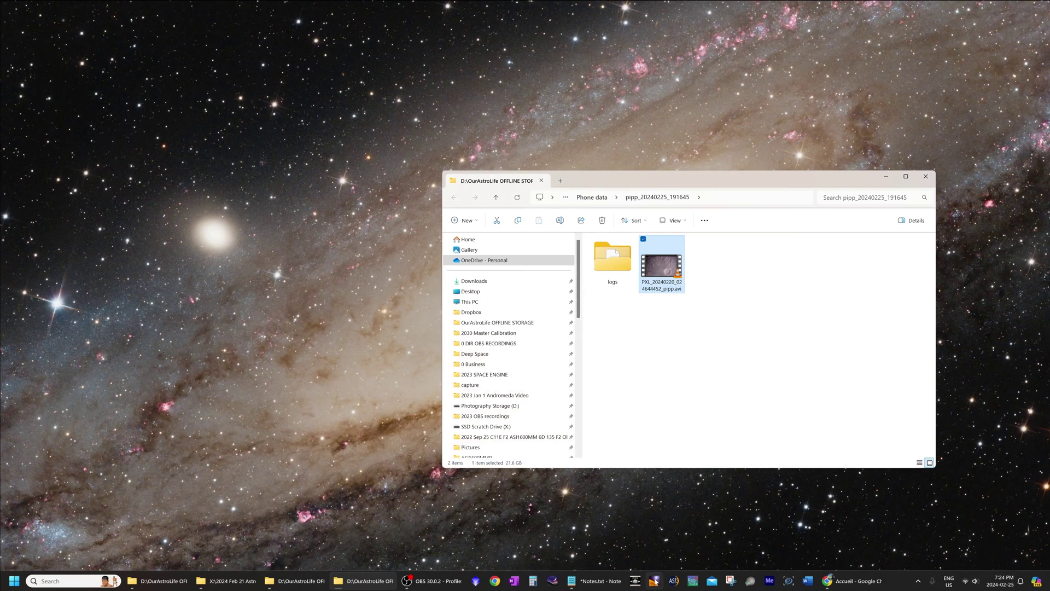
# Step: Launch AstroSurface, allowing it to run, and copy the path of the pipp_20240225_191645 output folder
pyautogui.click(654, 581)
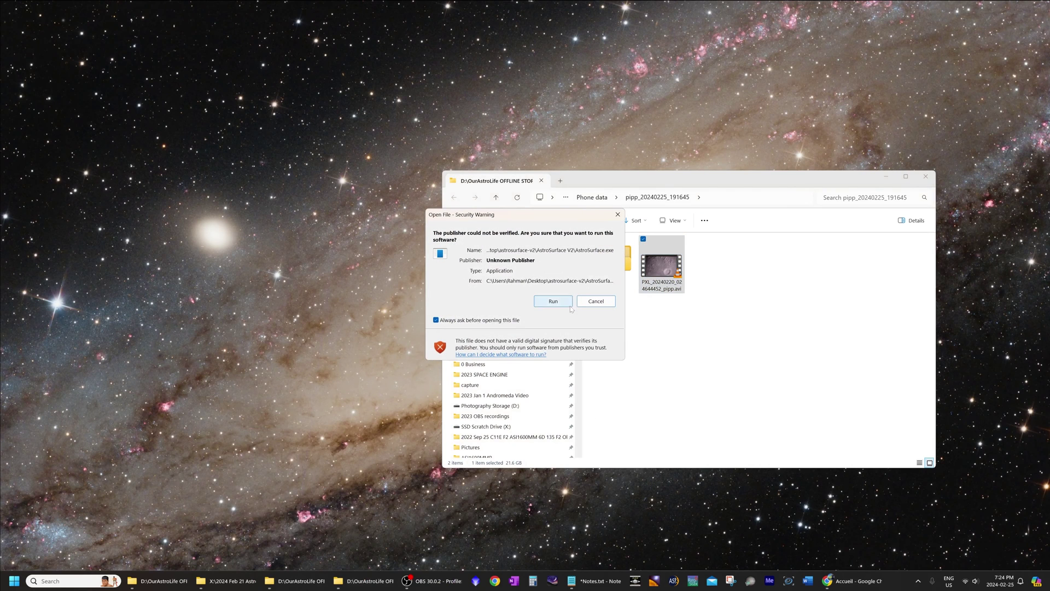
pyautogui.click(553, 300)
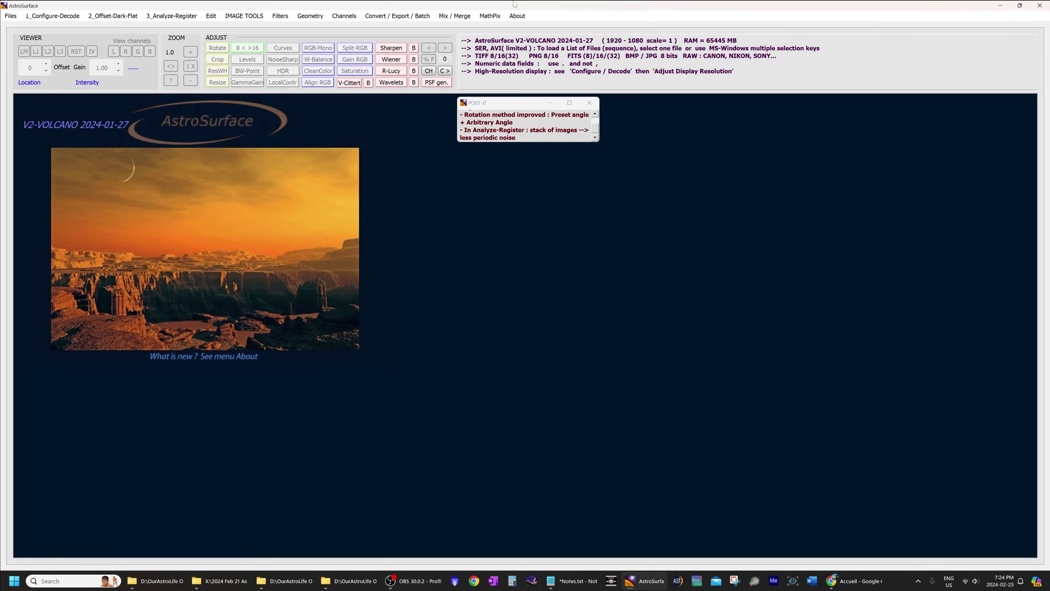
pyautogui.click(353, 580)
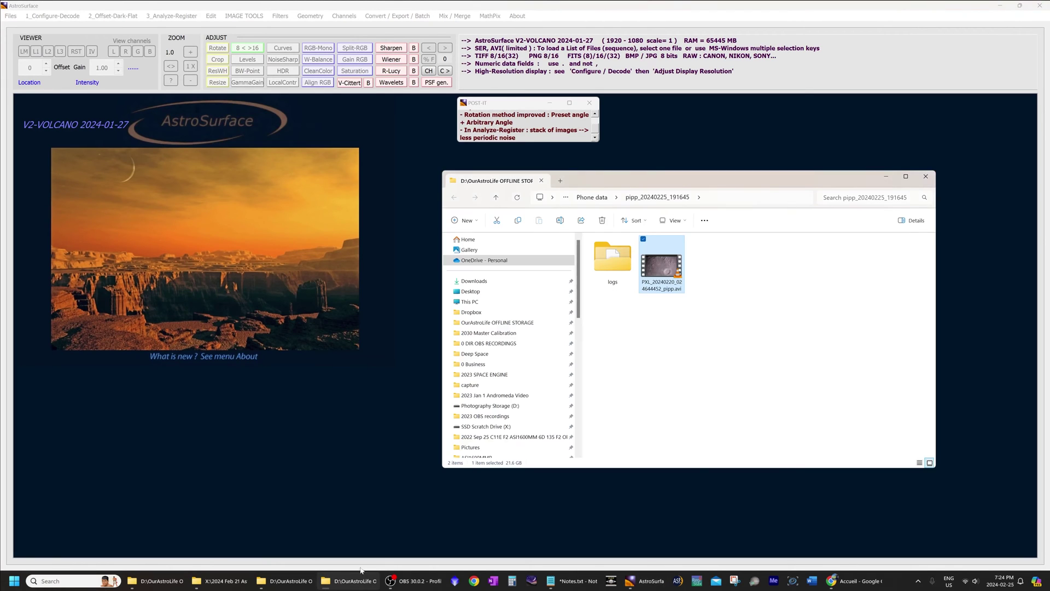
pyautogui.click(729, 195)
pyautogui.hotkey('ctrl', 'c')
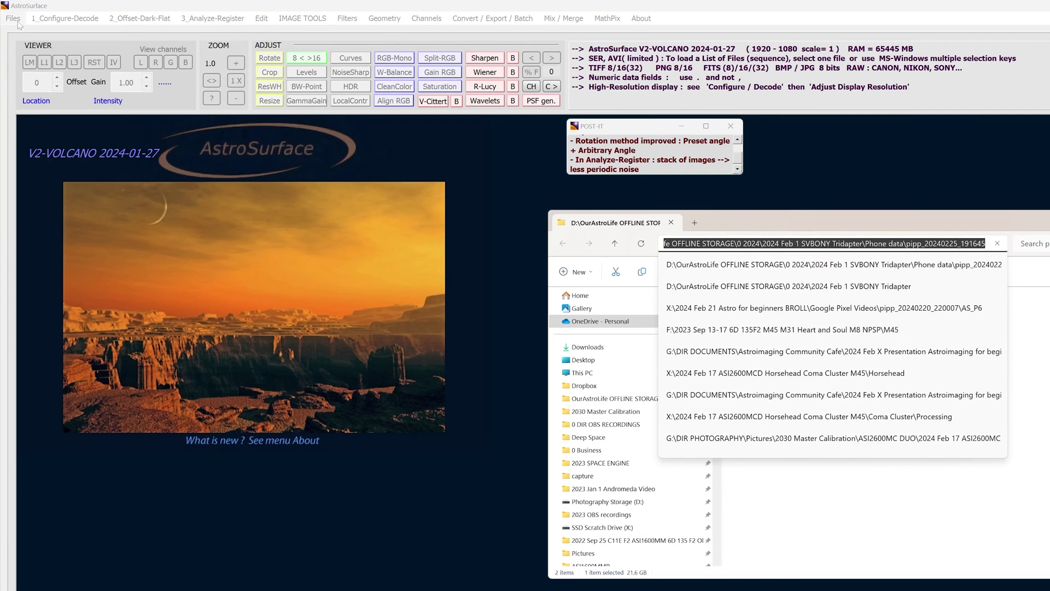
# Step: Open PXL_20240220_024644452_pipp.avi from the copied folder path in AstroSurface
pyautogui.click(12, 16)
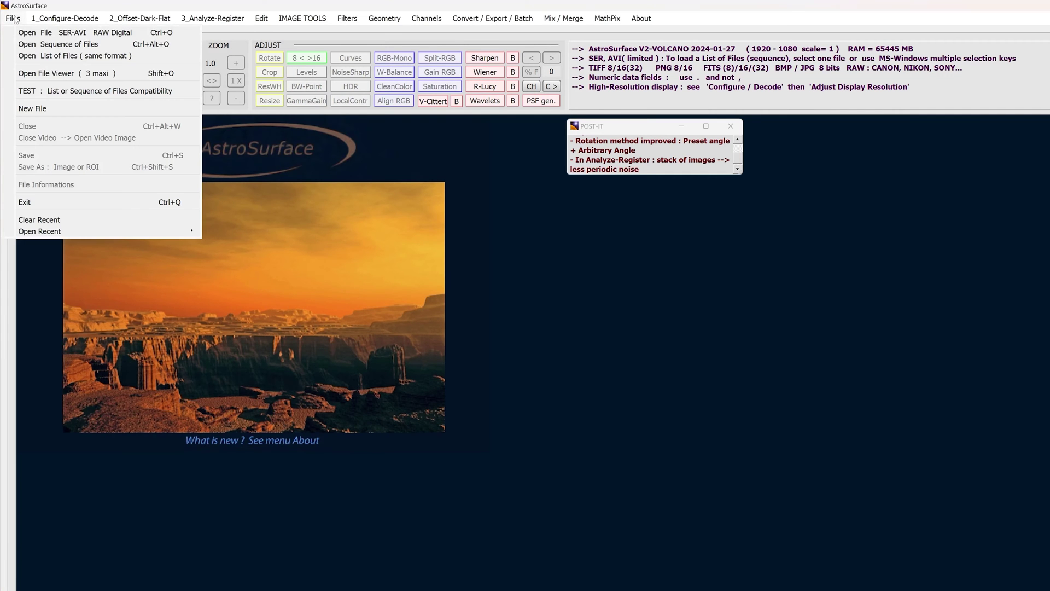
pyautogui.click(21, 28)
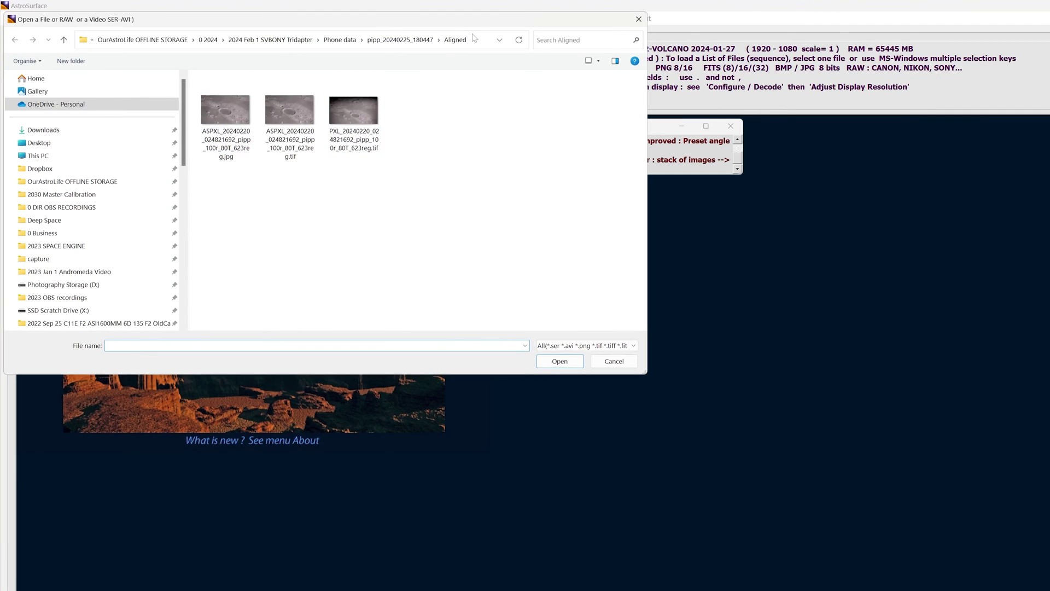
pyautogui.hotkey('alt', 'd')
pyautogui.hotkey('ctrl', 'v')
pyautogui.press('Return')
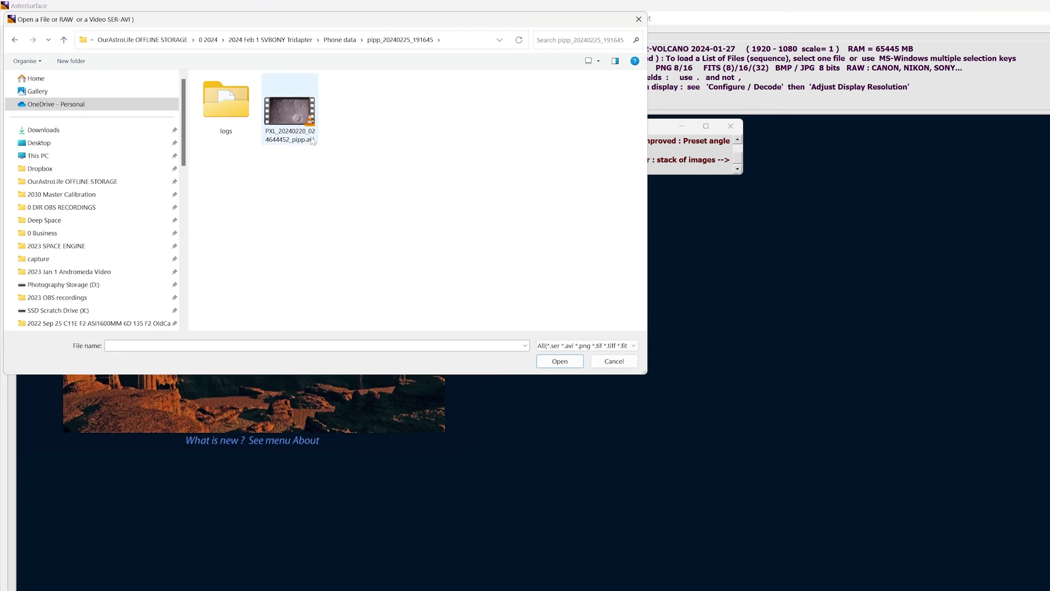
pyautogui.click(303, 108)
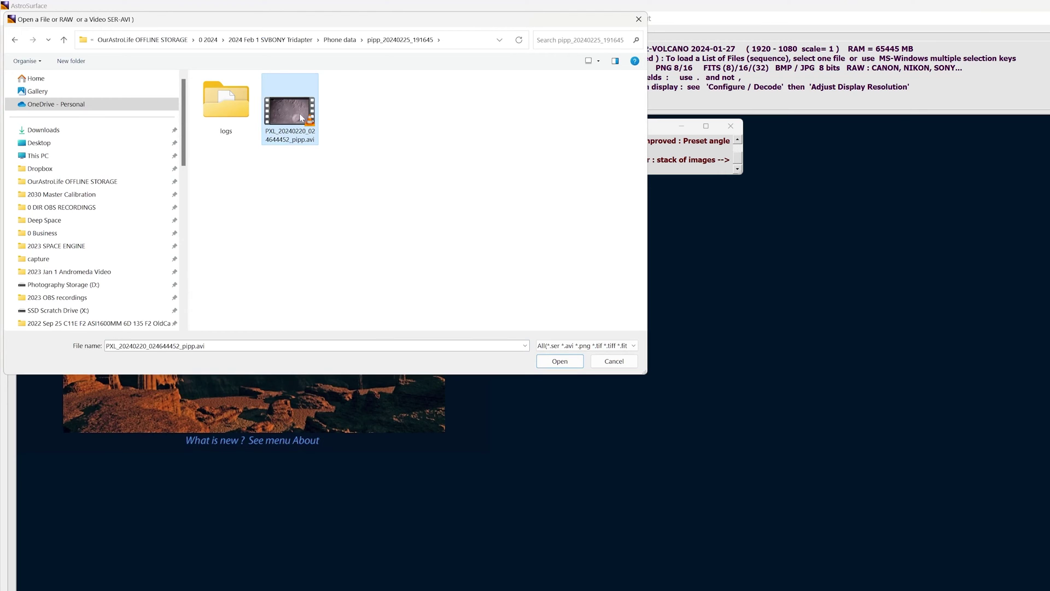
pyautogui.doubleClick(301, 117)
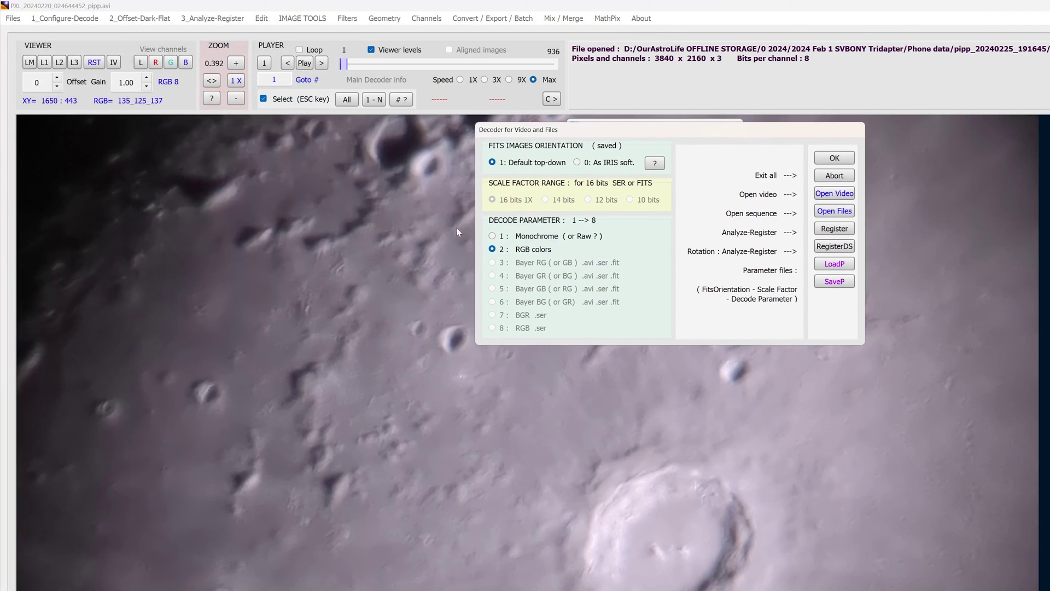
# Step: Proceed from the decoder settings to Analyze and Register, and set the maximum tracking shift to 400 pixels
pyautogui.moveTo(547, 133); pyautogui.dragTo(435, 364)
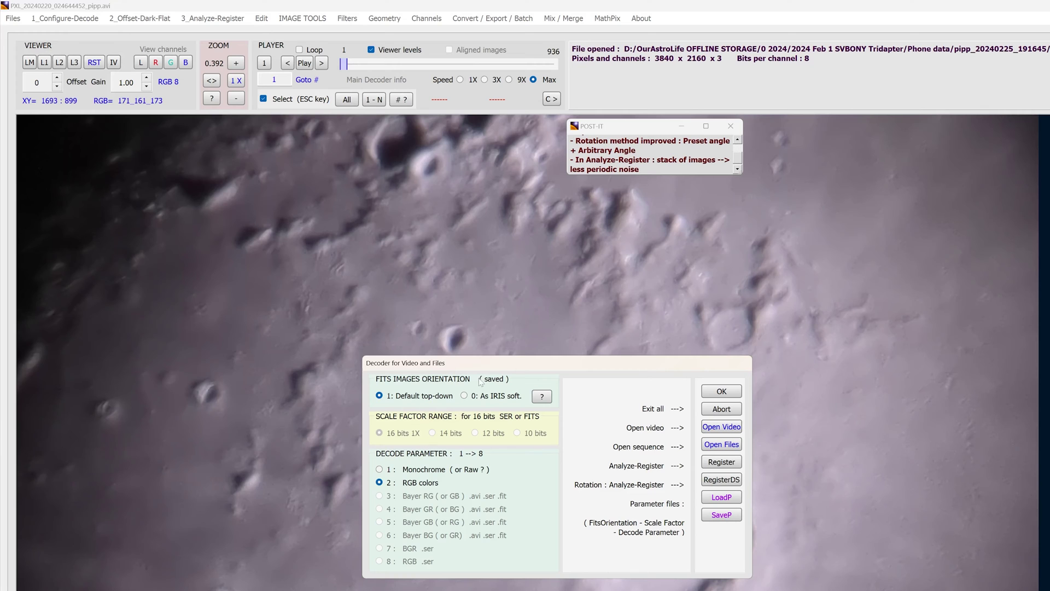
pyautogui.moveTo(488, 369); pyautogui.dragTo(359, 314)
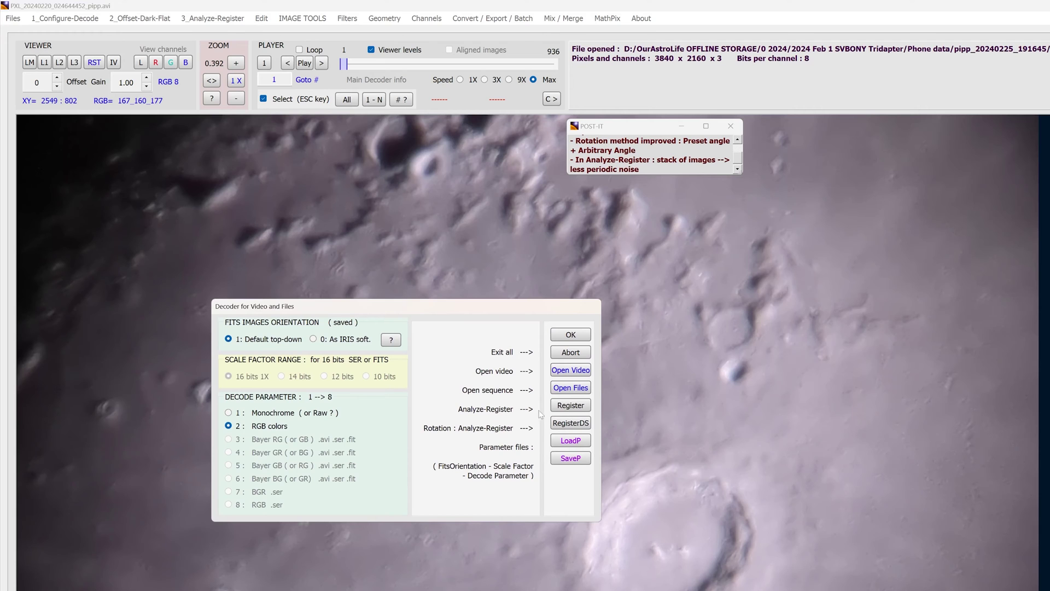
pyautogui.click(571, 405)
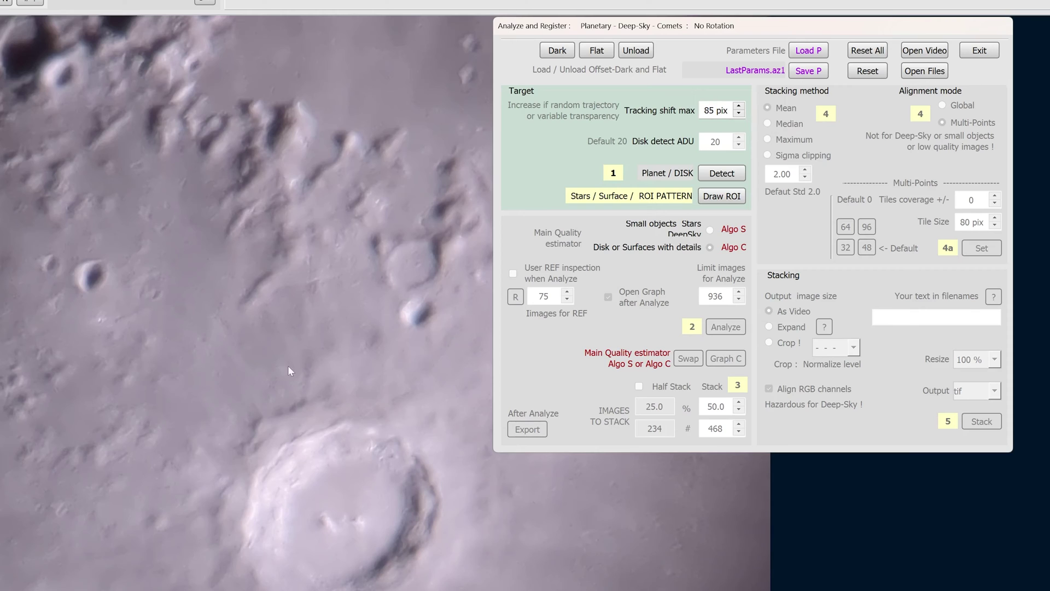
pyautogui.doubleClick(708, 110)
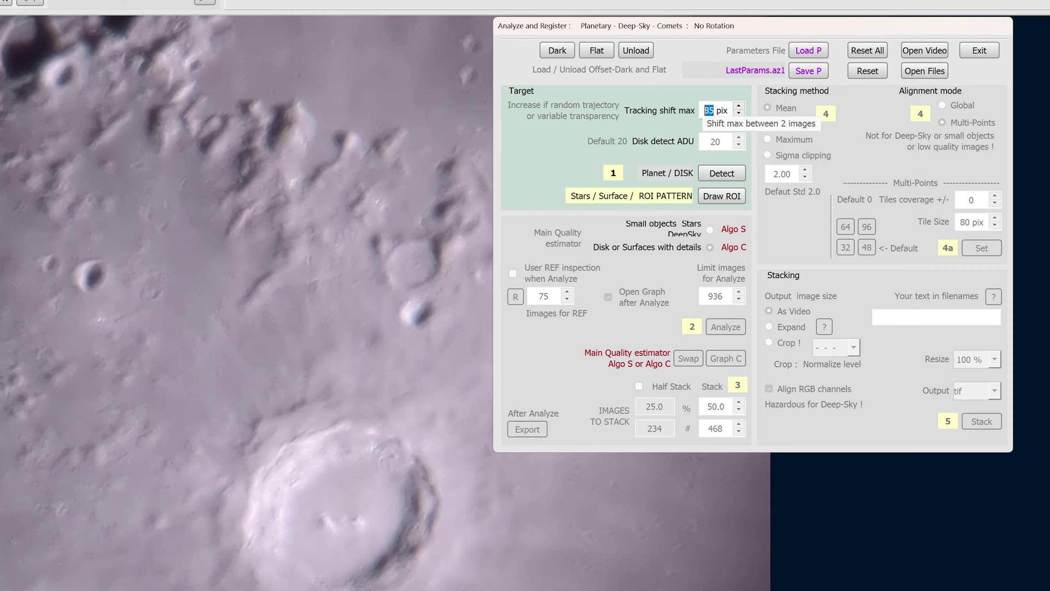
pyautogui.write('400')
pyautogui.press('Return')
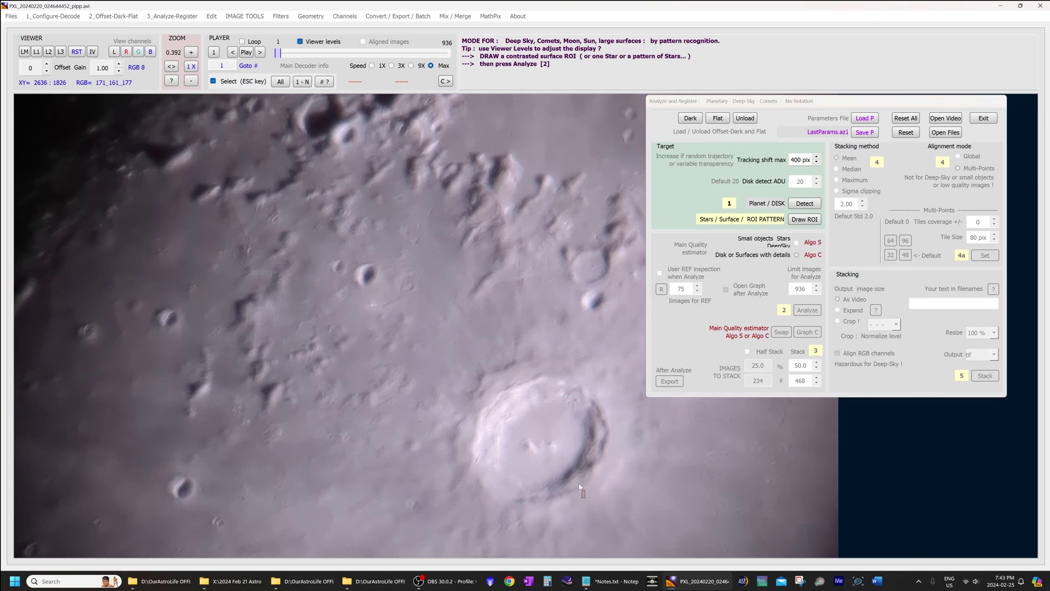
# Step: Draw an ROI pattern around the large crater and analyze the video frames
pyautogui.moveTo(585, 497); pyautogui.dragTo(454, 351)
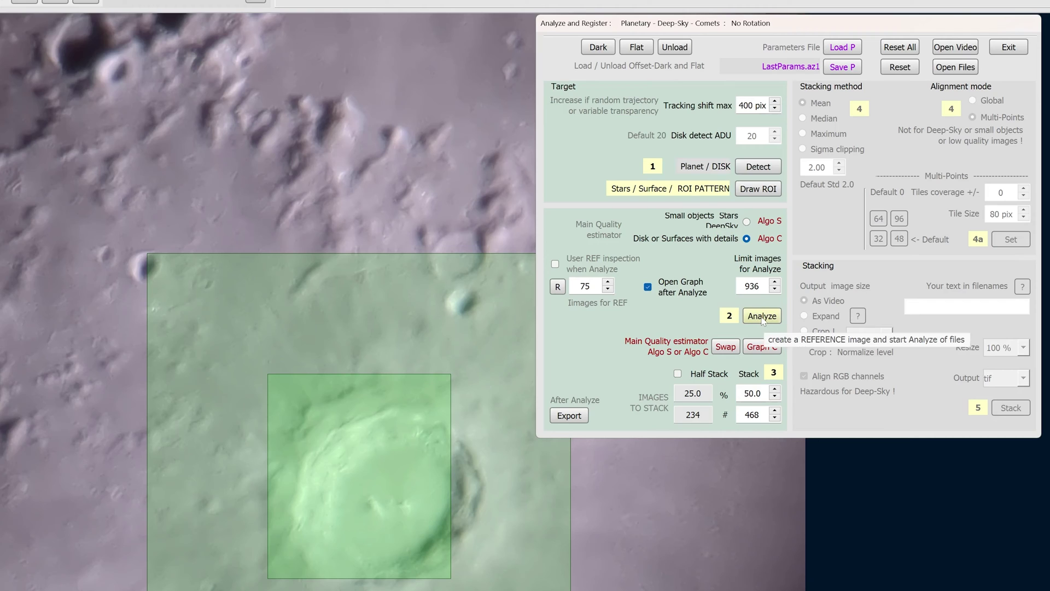
pyautogui.click(762, 316)
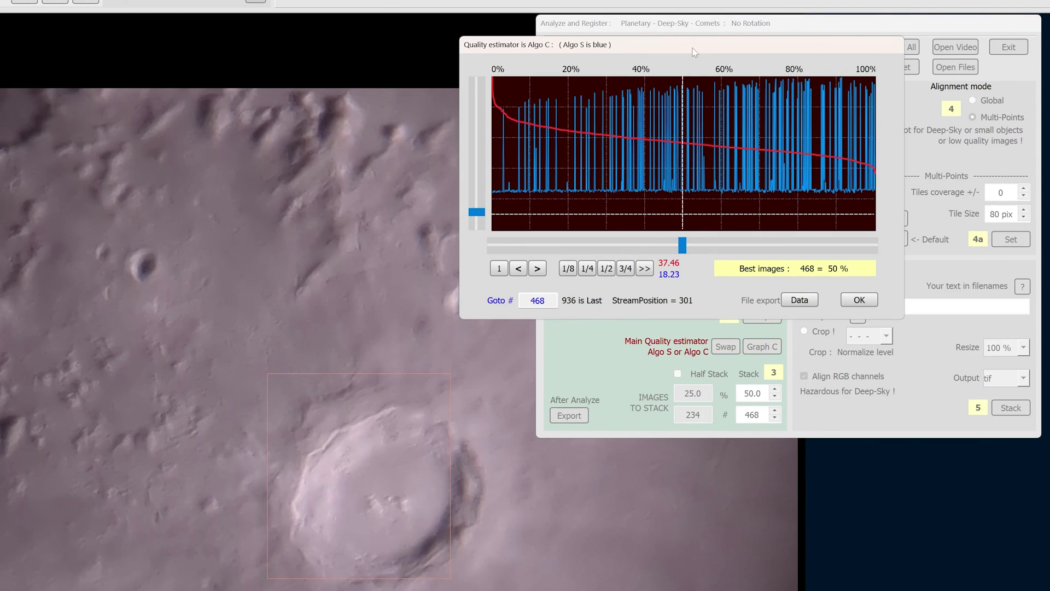
pyautogui.moveTo(699, 48); pyautogui.dragTo(756, 34)
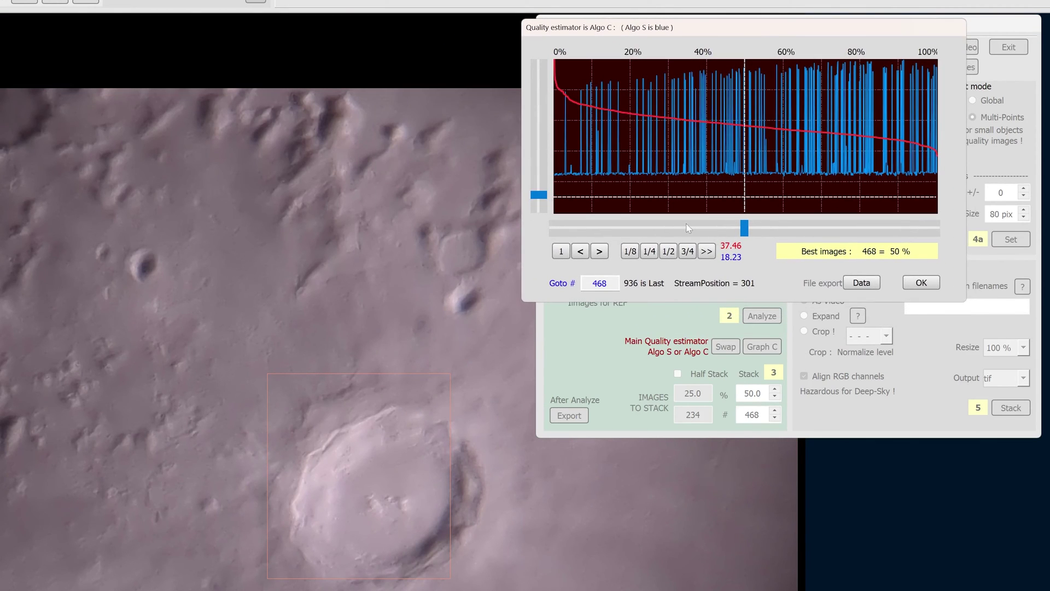
# Step: Lower the horizontal threshold in the quality graph and compare the best-ranked frame with the worst-ranked one
pyautogui.moveTo(533, 198)
pyautogui.mouseDown()
pyautogui.moveTo(536, 183)
pyautogui.moveTo(540, 213)
pyautogui.mouseUp()
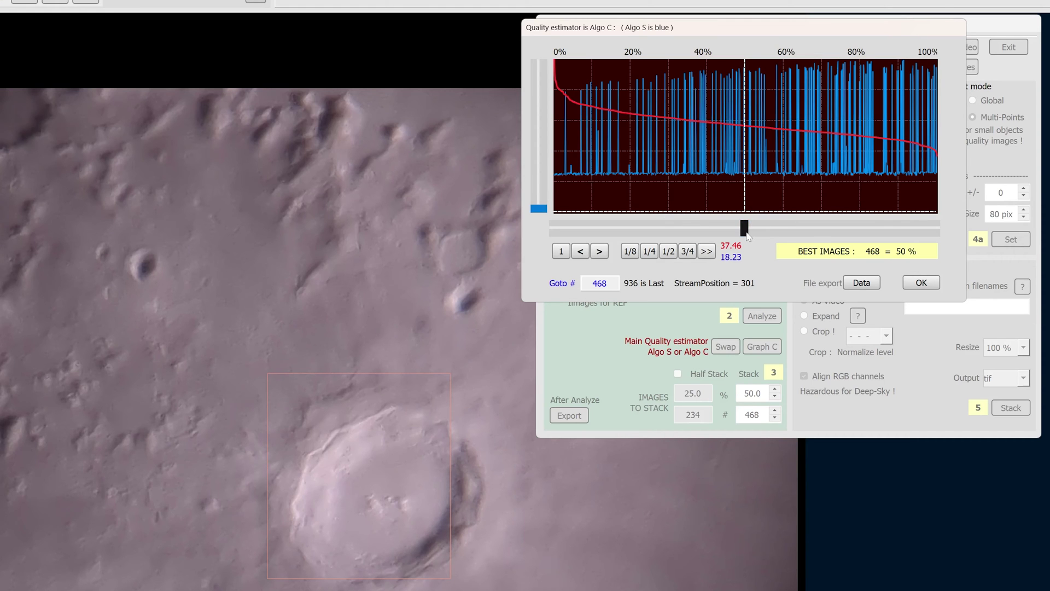
pyautogui.moveTo(747, 235); pyautogui.dragTo(554, 230)
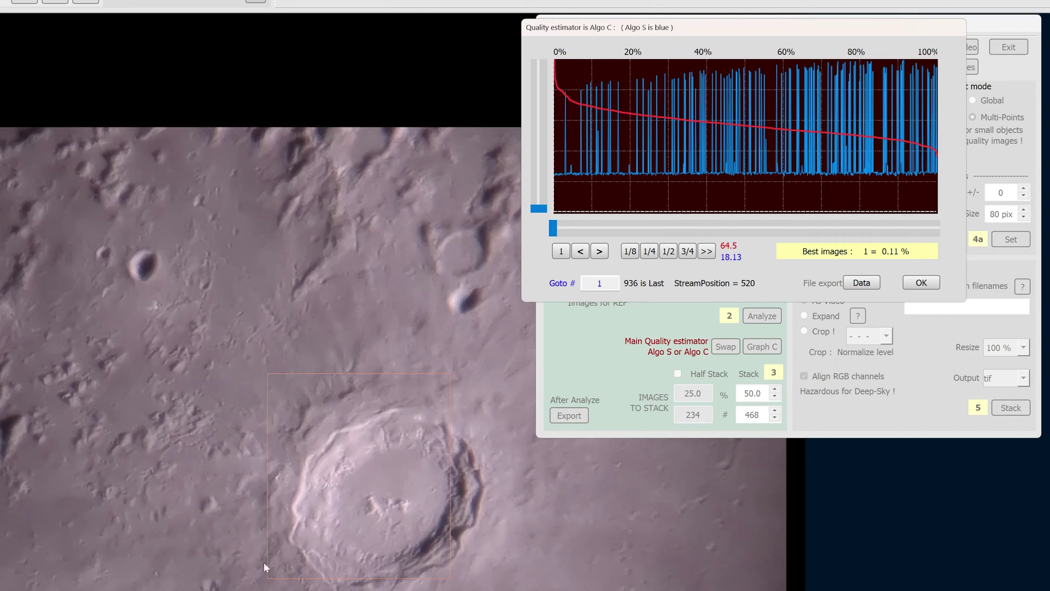
pyautogui.moveTo(555, 234); pyautogui.dragTo(949, 231)
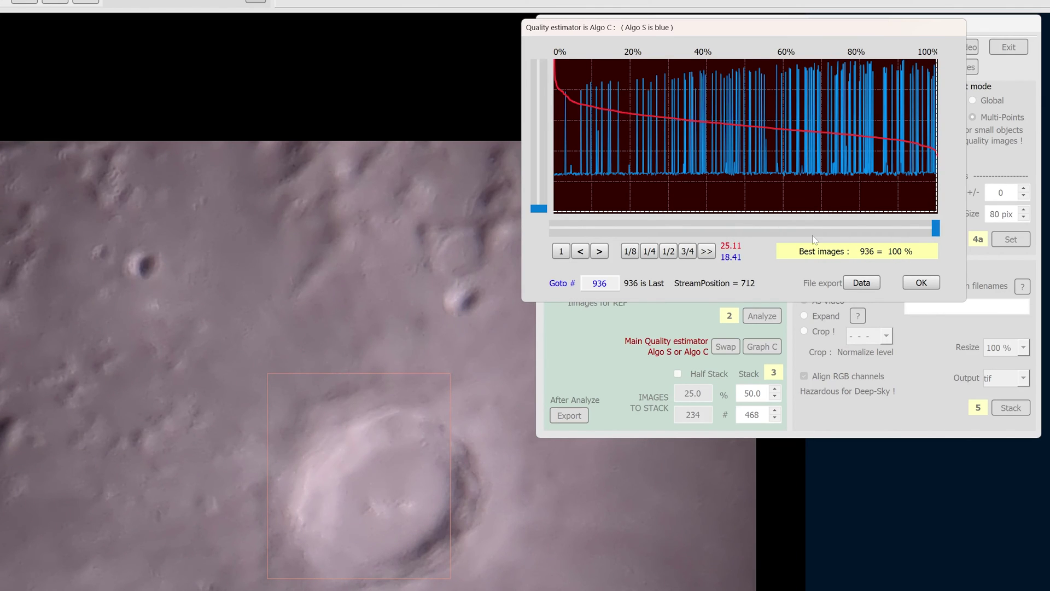
# Step: Set the quality graph cutoff to the best 469 images, about 50.1 %, and accept it for stacking
pyautogui.moveTo(936, 230); pyautogui.dragTo(746, 230)
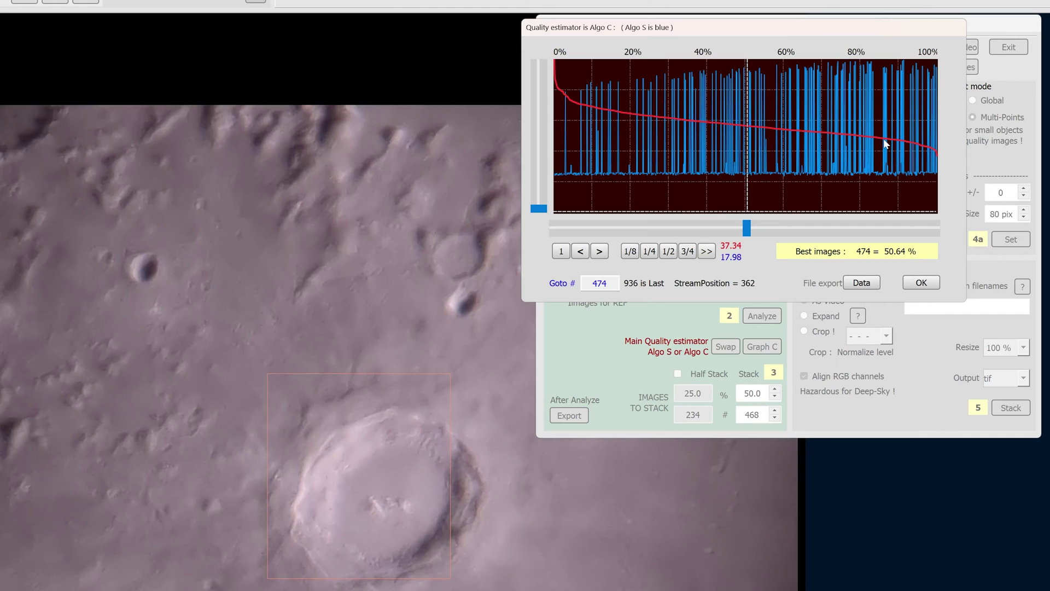
pyautogui.press('Left')
pyautogui.press('Left')
pyautogui.press('Left')
pyautogui.press('Left')
pyautogui.press('Left')
pyautogui.click(922, 283)
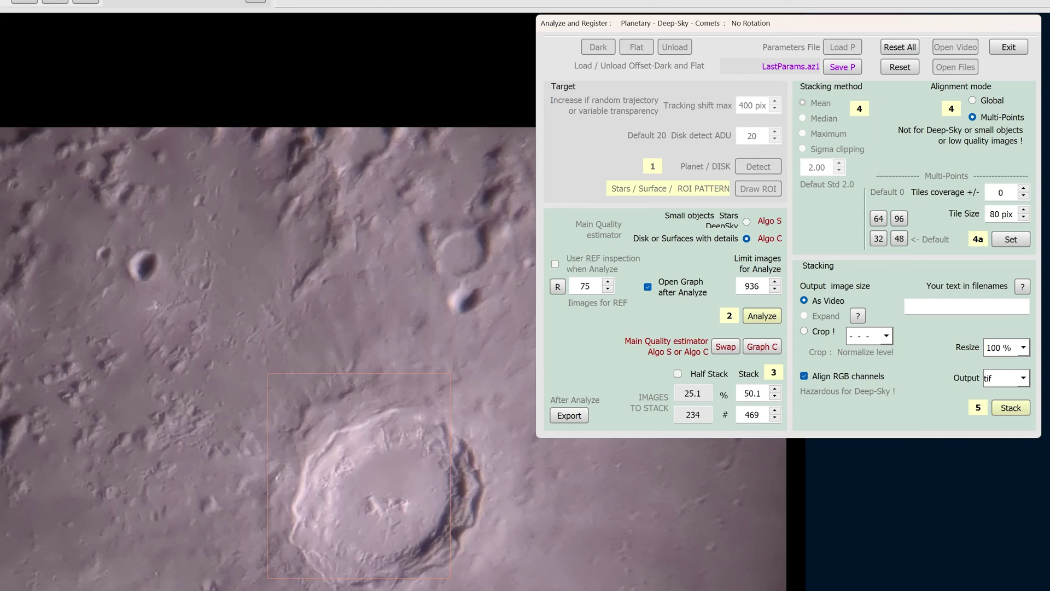
# Step: Set the multi-point alignment tiles at 80 pixels and stack the images with tif output
pyautogui.click(1012, 240)
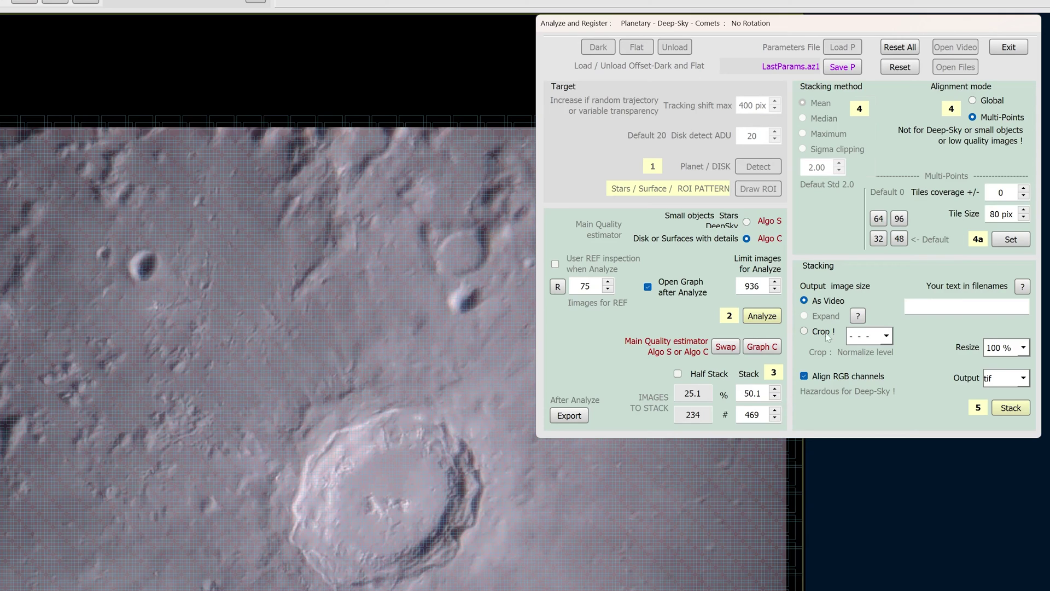
pyautogui.click(997, 380)
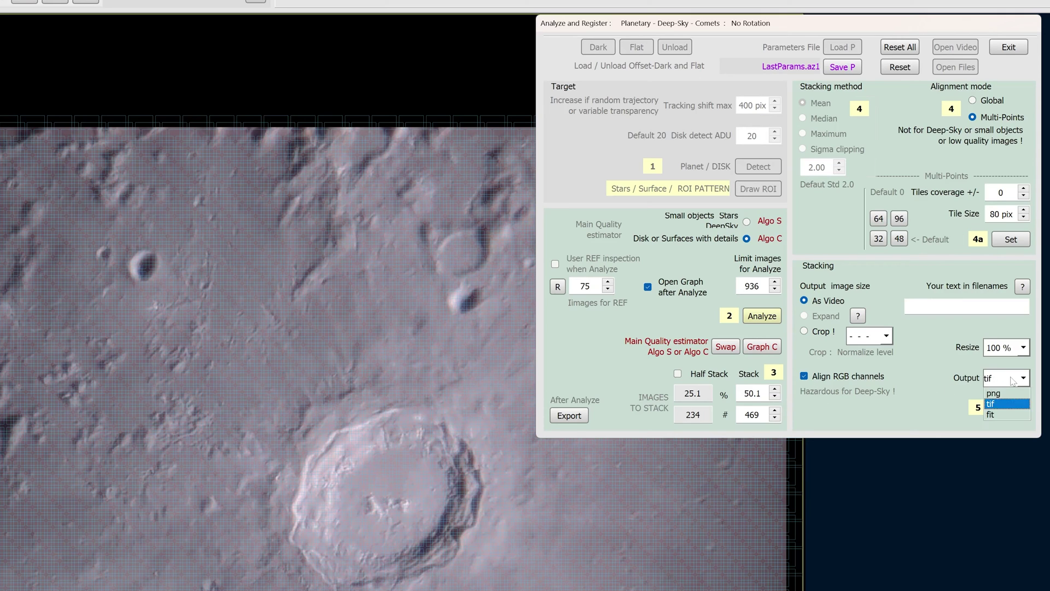
pyautogui.click(998, 409)
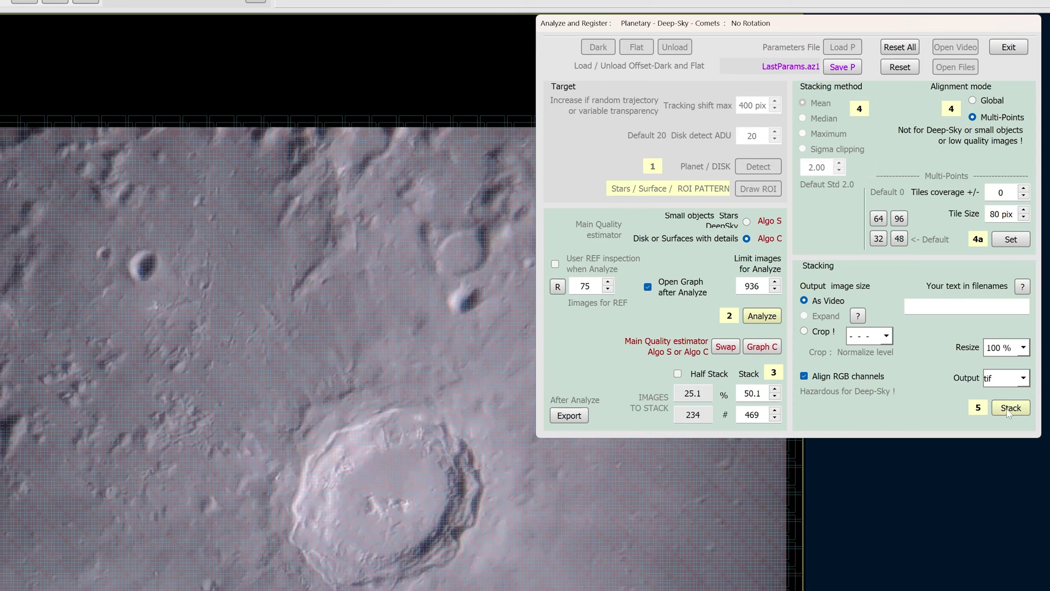
pyautogui.click(1012, 409)
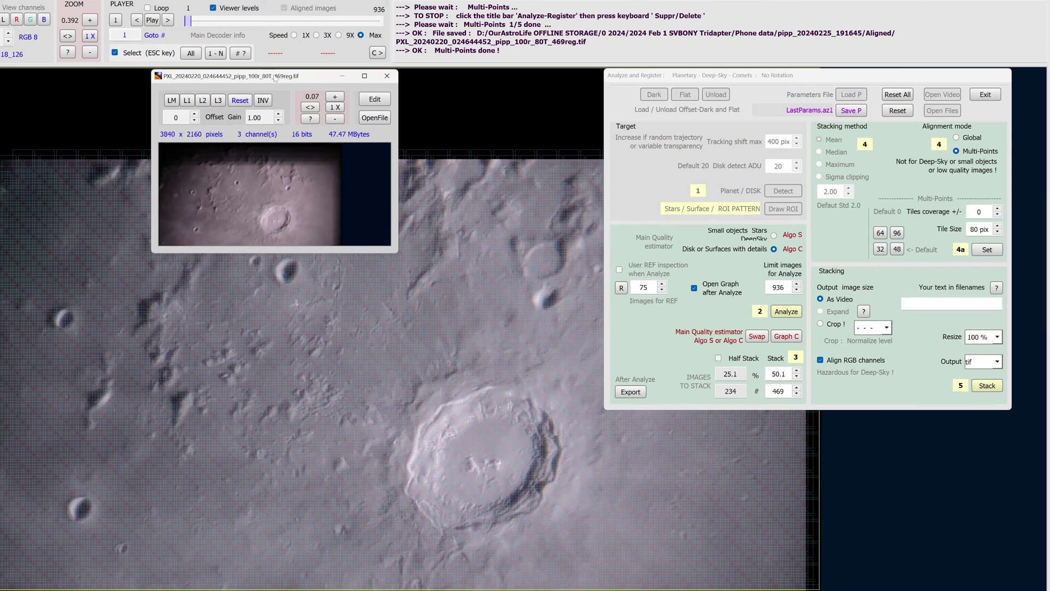
# Step: Exit Analyze and Register, open the stacked TIFF for editing, and close its preview window
pyautogui.moveTo(275, 77); pyautogui.dragTo(437, 205)
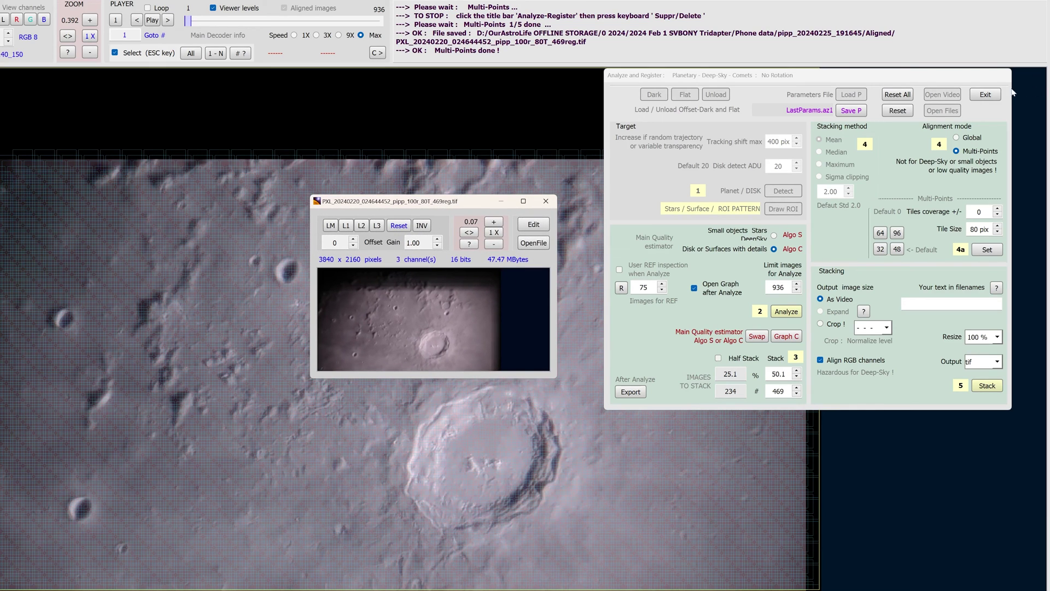
pyautogui.click(987, 94)
pyautogui.moveTo(440, 202); pyautogui.dragTo(647, 201)
pyautogui.click(745, 224)
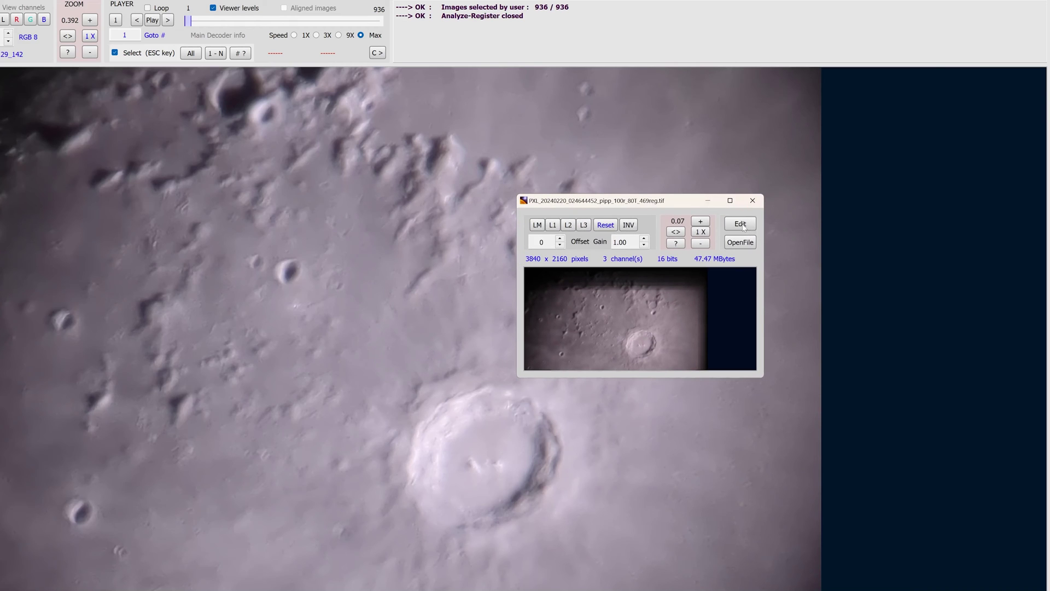
pyautogui.click(215, 141)
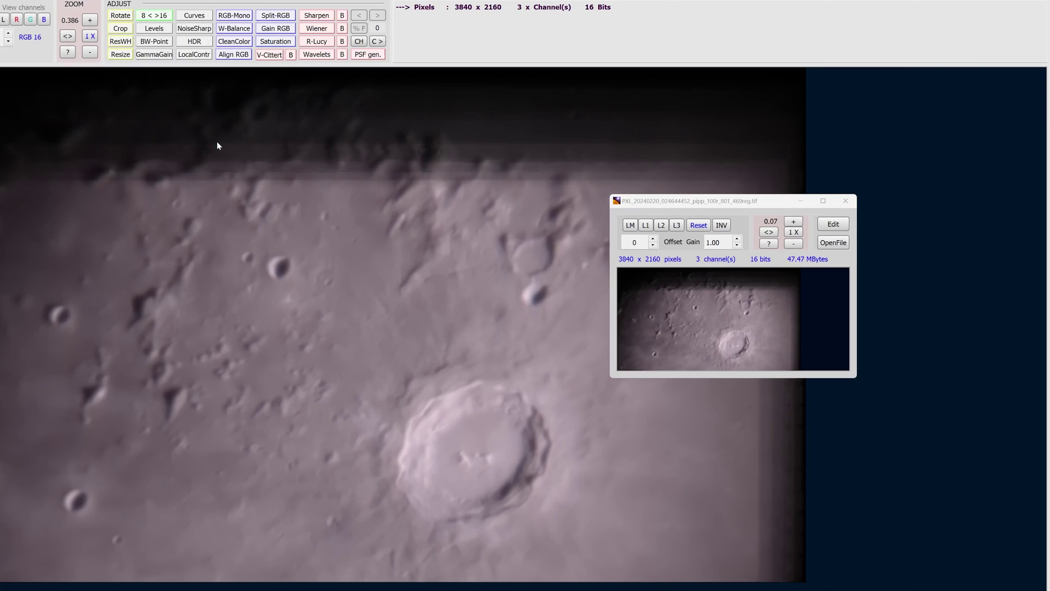
pyautogui.click(845, 201)
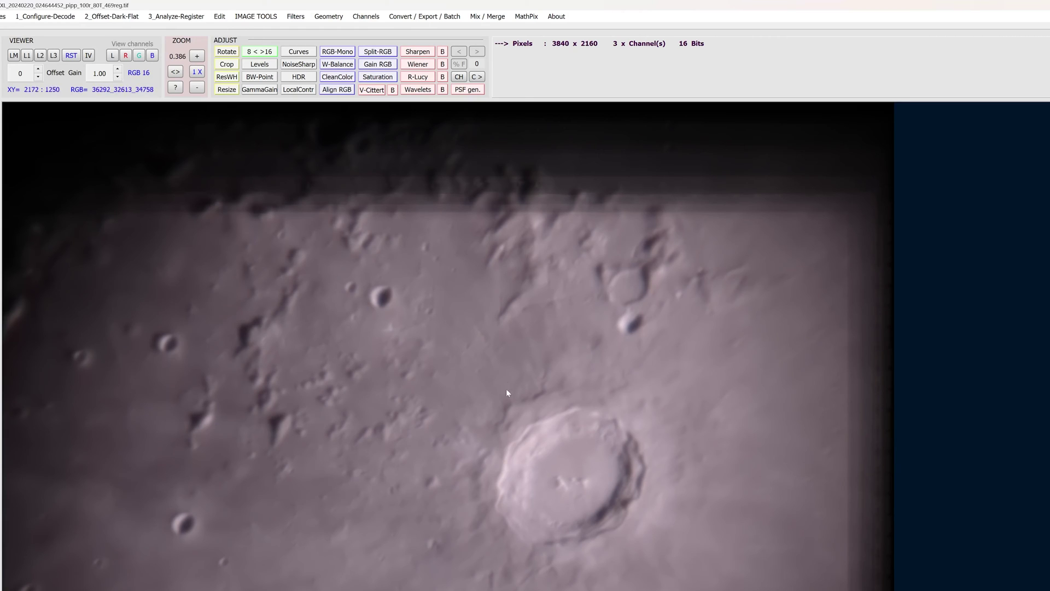
# Step: Open the wavelets adjustment, reset its parameters, and select a preview region around the large crater, keeping the dialog clear of it
pyautogui.click(419, 92)
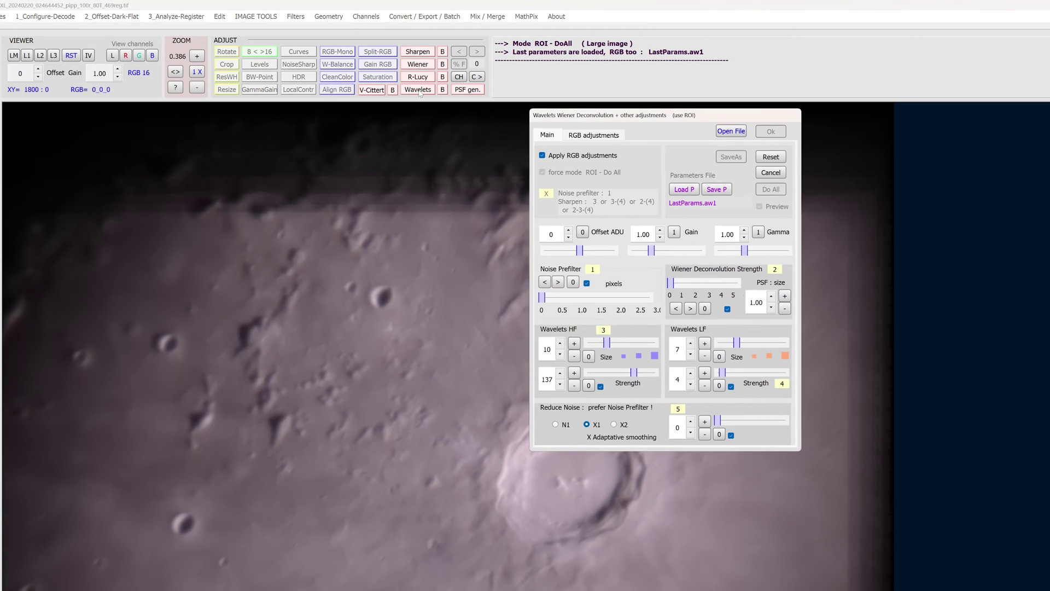
pyautogui.moveTo(656, 114); pyautogui.dragTo(776, 128)
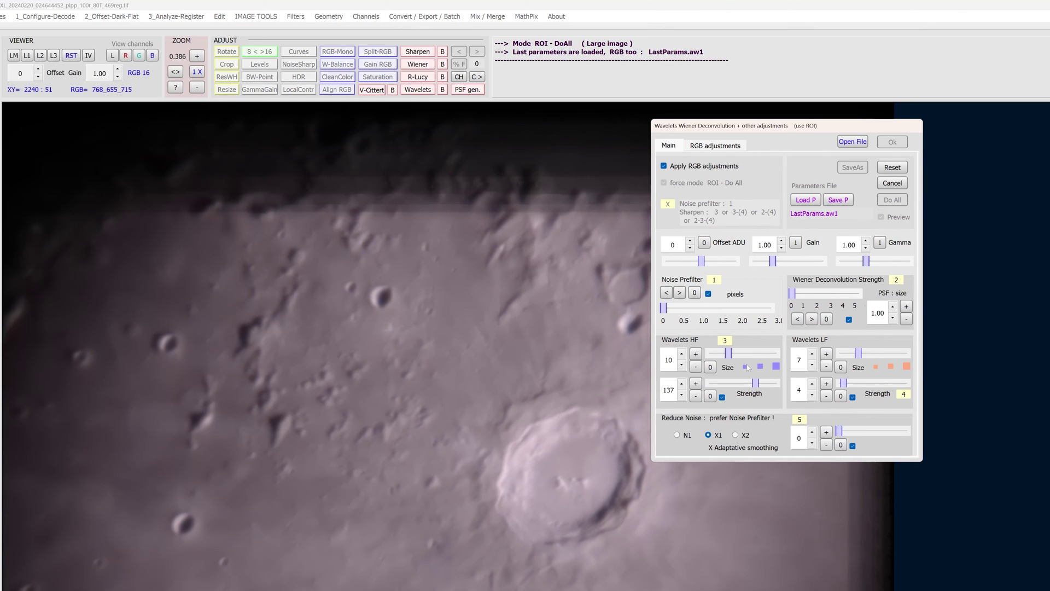
pyautogui.moveTo(753, 127); pyautogui.dragTo(869, 113)
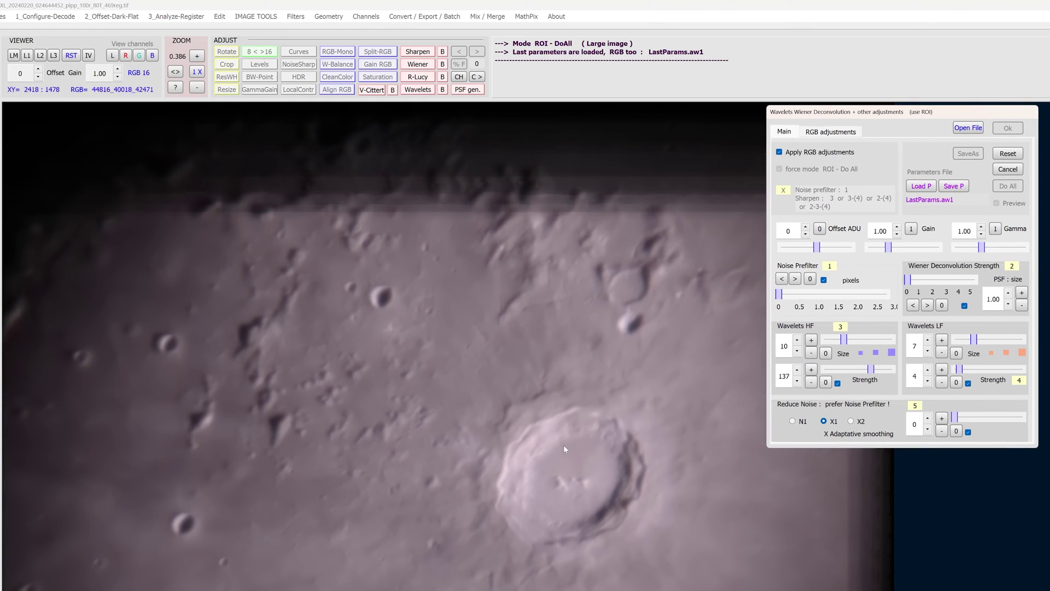
pyautogui.moveTo(477, 383); pyautogui.dragTo(662, 554)
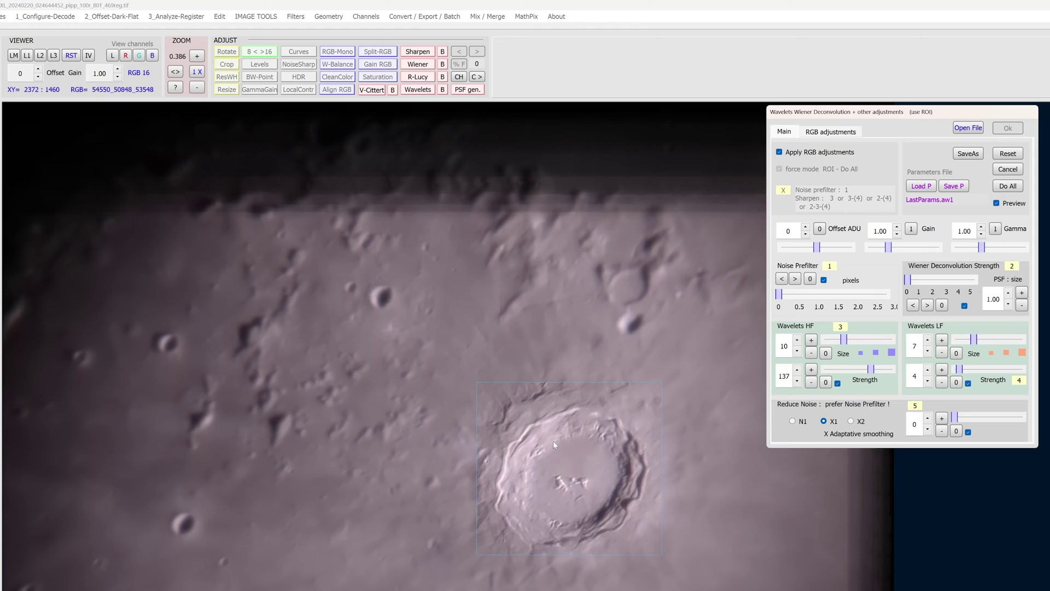
pyautogui.click(1005, 155)
pyautogui.click(432, 382)
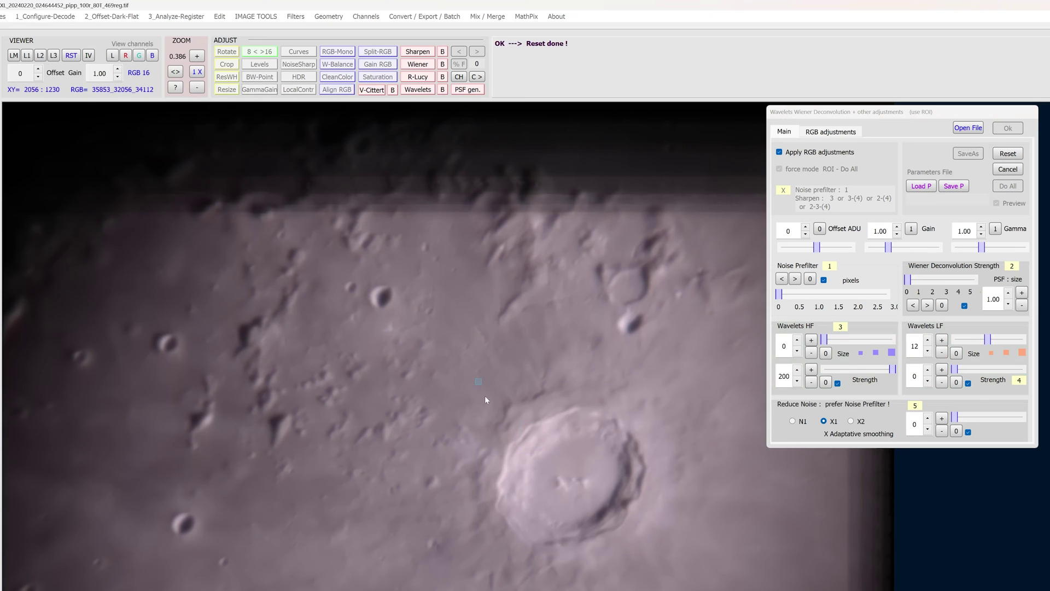
pyautogui.moveTo(476, 378); pyautogui.dragTo(662, 553)
pyautogui.click(889, 164)
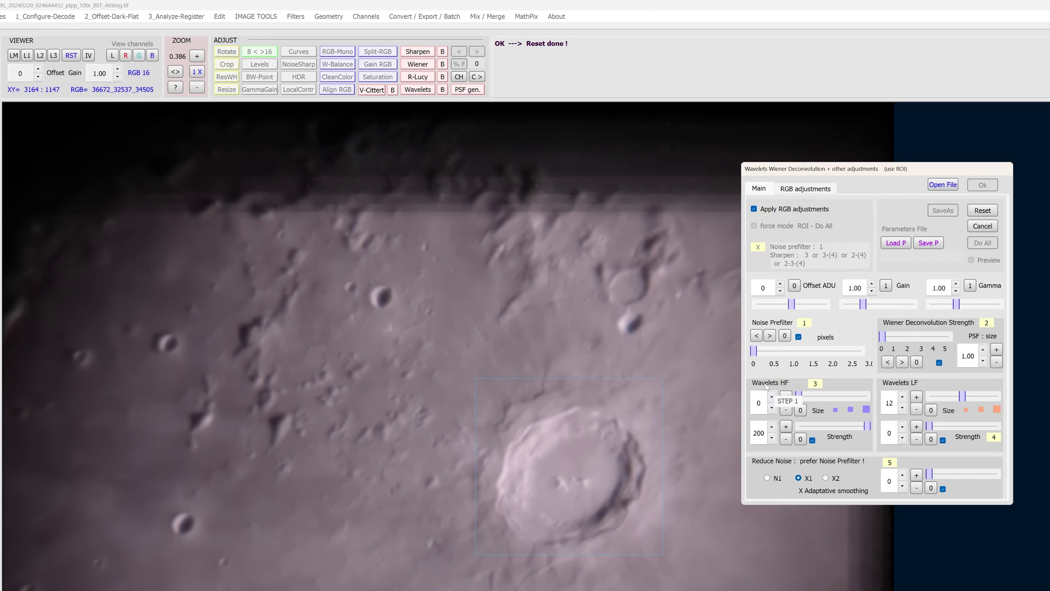
# Step: Set the high-frequency wavelets to size 12 and strength 181
pyautogui.moveTo(799, 395); pyautogui.dragTo(810, 400)
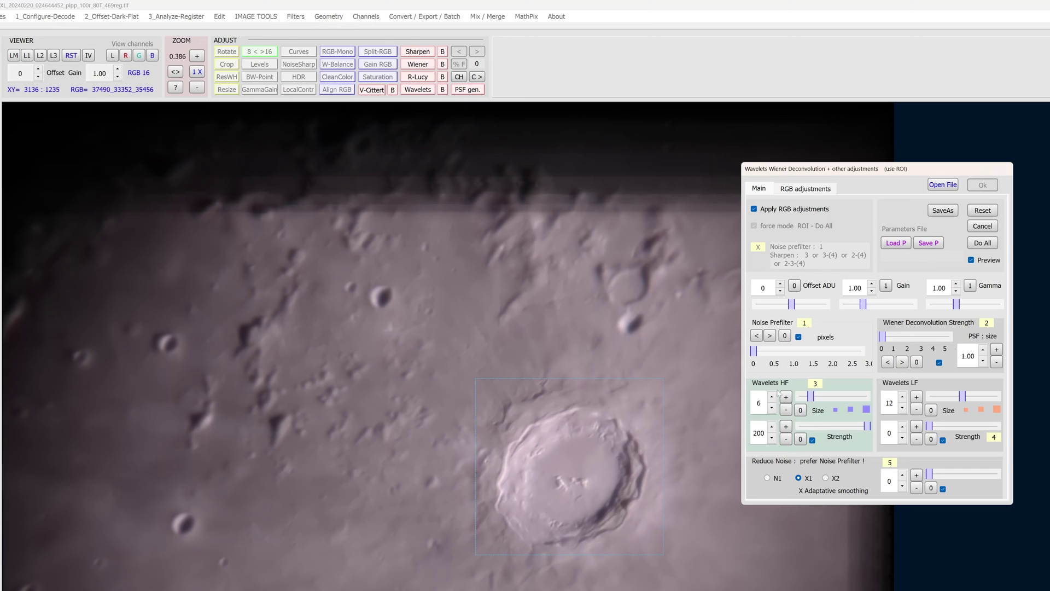
pyautogui.moveTo(813, 396)
pyautogui.mouseDown()
pyautogui.moveTo(856, 401)
pyautogui.moveTo(818, 399)
pyautogui.mouseUp()
pyautogui.moveTo(820, 400); pyautogui.dragTo(817, 399)
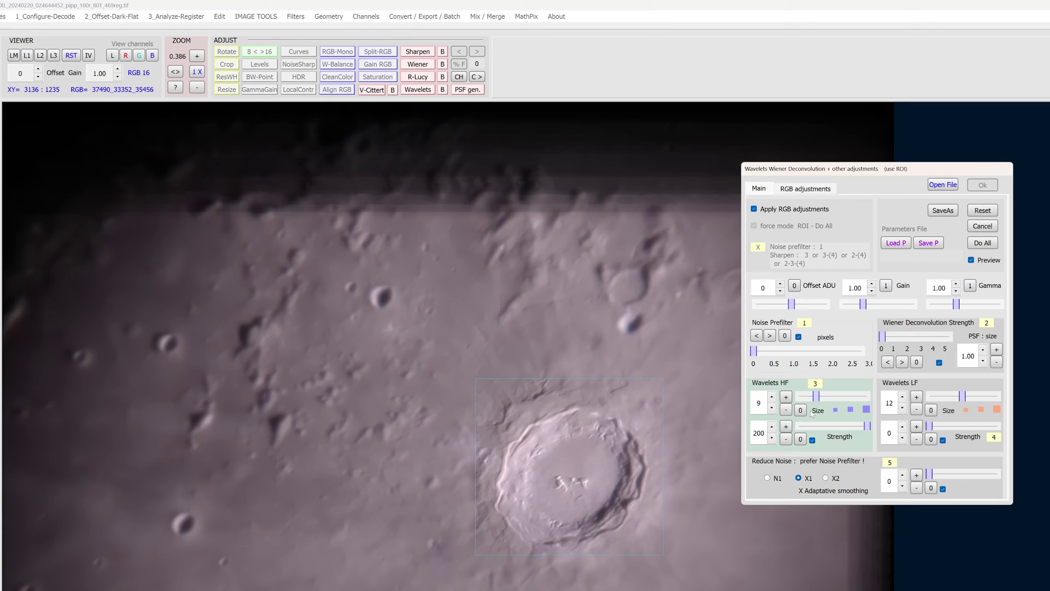
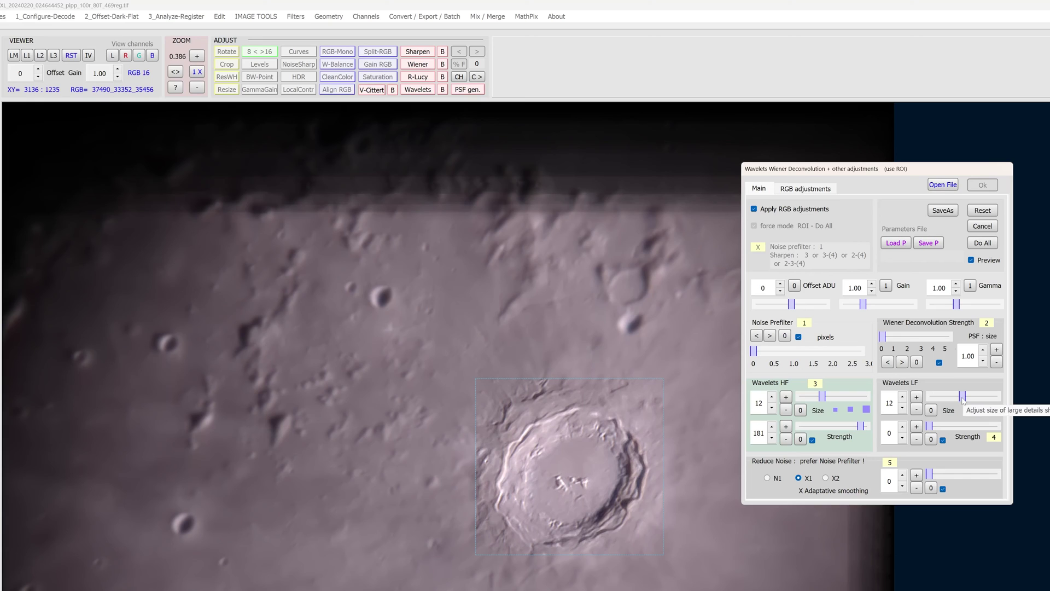
# Step: Try larger low-frequency wavelet settings on the crater preview and settle on size 1 and strength 1
pyautogui.moveTo(962, 398)
pyautogui.mouseDown()
pyautogui.moveTo(946, 399)
pyautogui.moveTo(968, 398)
pyautogui.moveTo(949, 398)
pyautogui.moveTo(935, 427)
pyautogui.moveTo(955, 426)
pyautogui.moveTo(963, 399)
pyautogui.moveTo(950, 399)
pyautogui.moveTo(966, 399)
pyautogui.mouseUp()
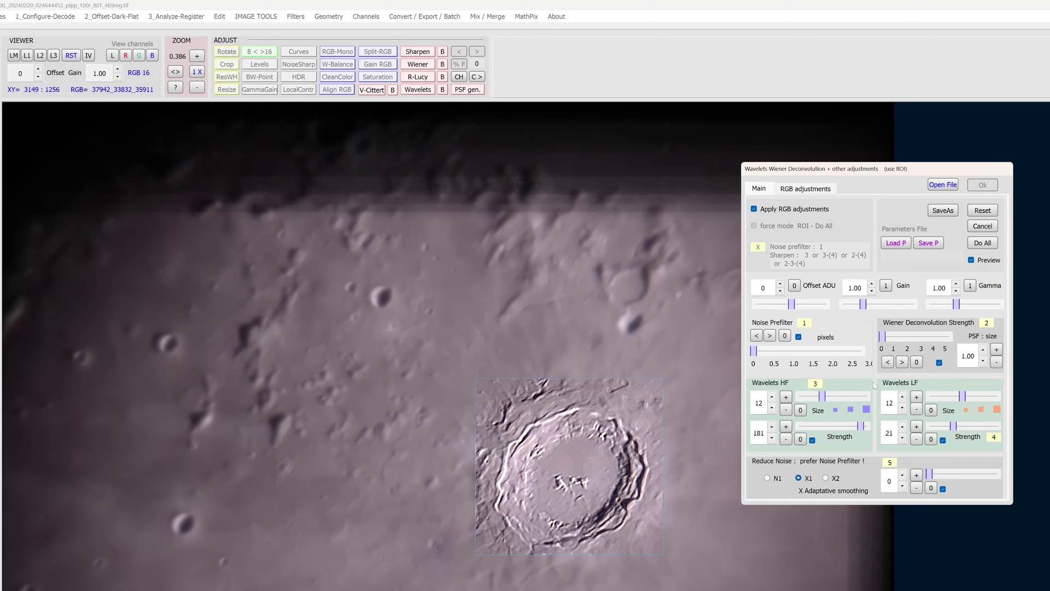
pyautogui.moveTo(952, 426); pyautogui.dragTo(943, 400)
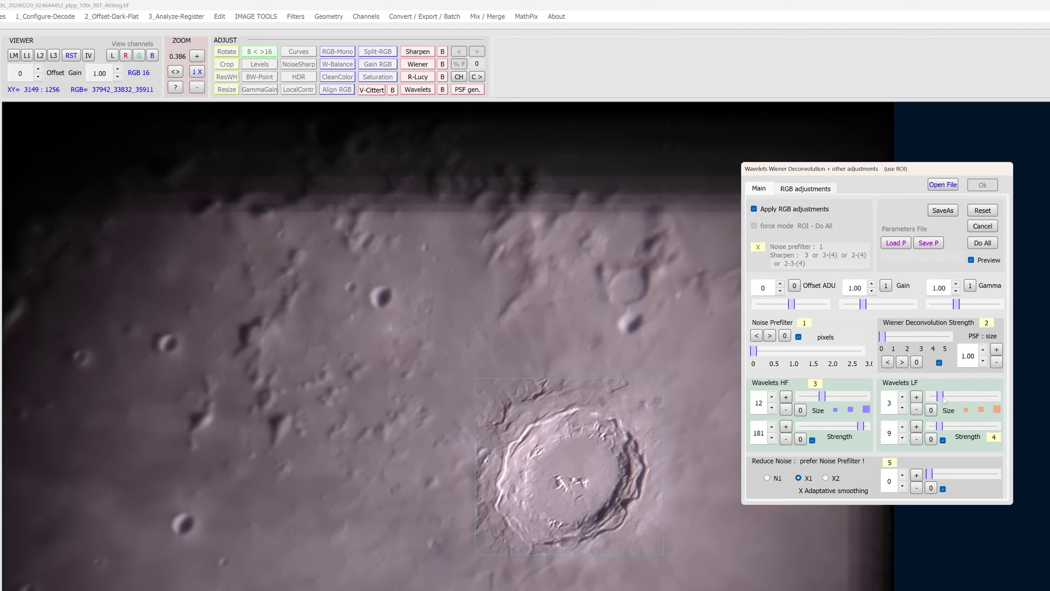
pyautogui.click(943, 401)
pyautogui.moveTo(941, 401); pyautogui.dragTo(937, 431)
pyautogui.click(943, 440)
pyautogui.click(941, 440)
pyautogui.click(902, 408)
pyautogui.click(903, 398)
pyautogui.click(942, 440)
pyautogui.click(943, 440)
# Step: Set adaptive noise reduction to 2 and apply the wavelet adjustments to the whole image
pyautogui.moveTo(948, 476); pyautogui.dragTo(929, 475)
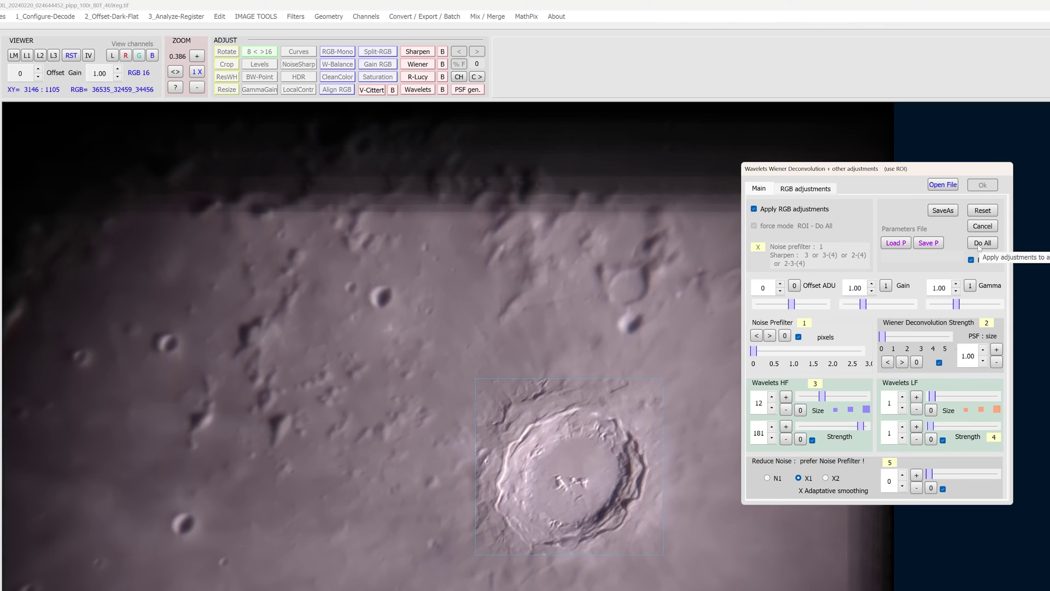
pyautogui.click(979, 245)
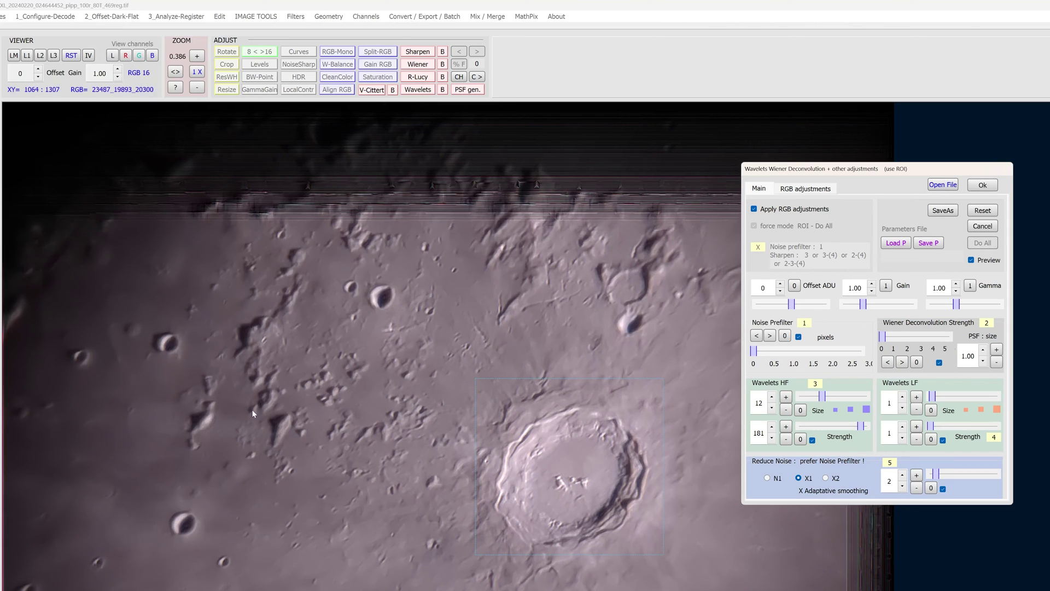
pyautogui.click(981, 185)
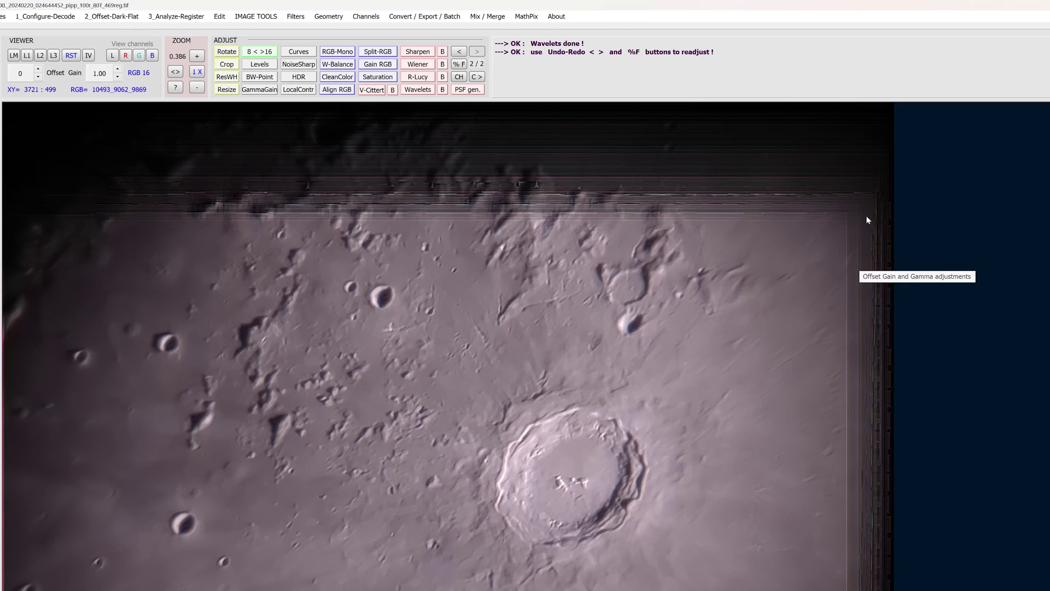
# Step: Crop the image to a region of about 2412 x 1586 pixels that excludes the banded stacking borders
pyautogui.click(227, 65)
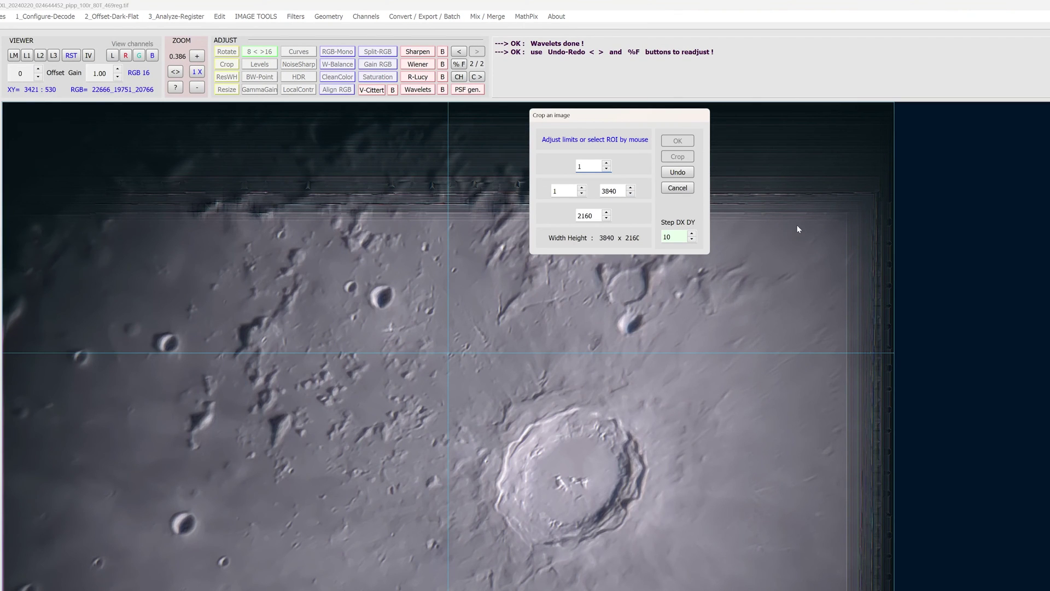
pyautogui.moveTo(797, 224)
pyautogui.mouseDown()
pyautogui.moveTo(739, 295)
pyautogui.moveTo(236, 590)
pyautogui.mouseUp()
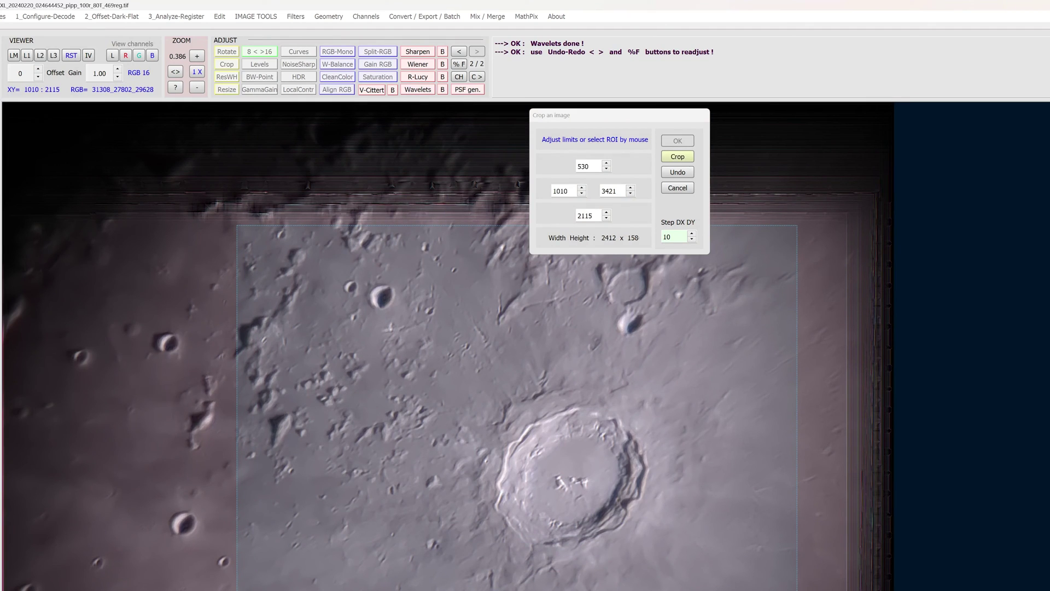
pyautogui.click(689, 157)
pyautogui.click(687, 142)
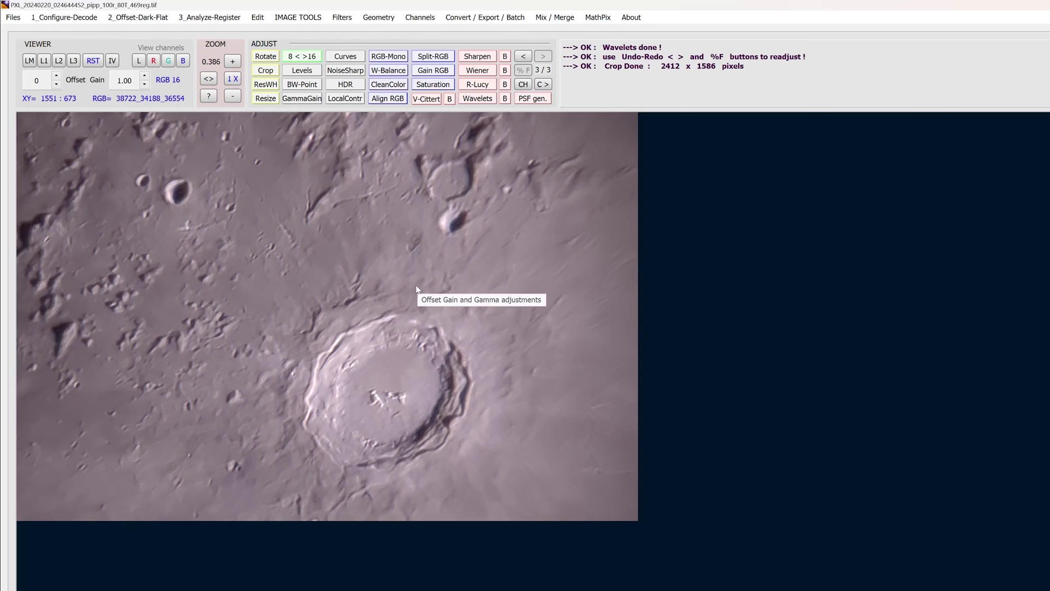
# Step: Open the Curves adjustment and select a preview region around the large crater, keeping the dialog clear of the image
pyautogui.click(342, 57)
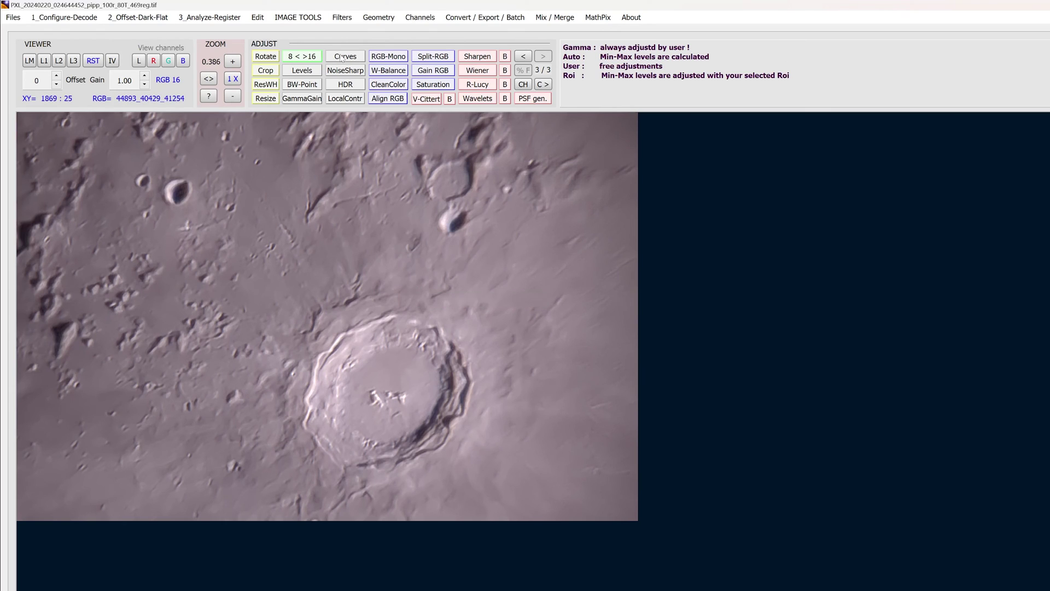
pyautogui.click(341, 58)
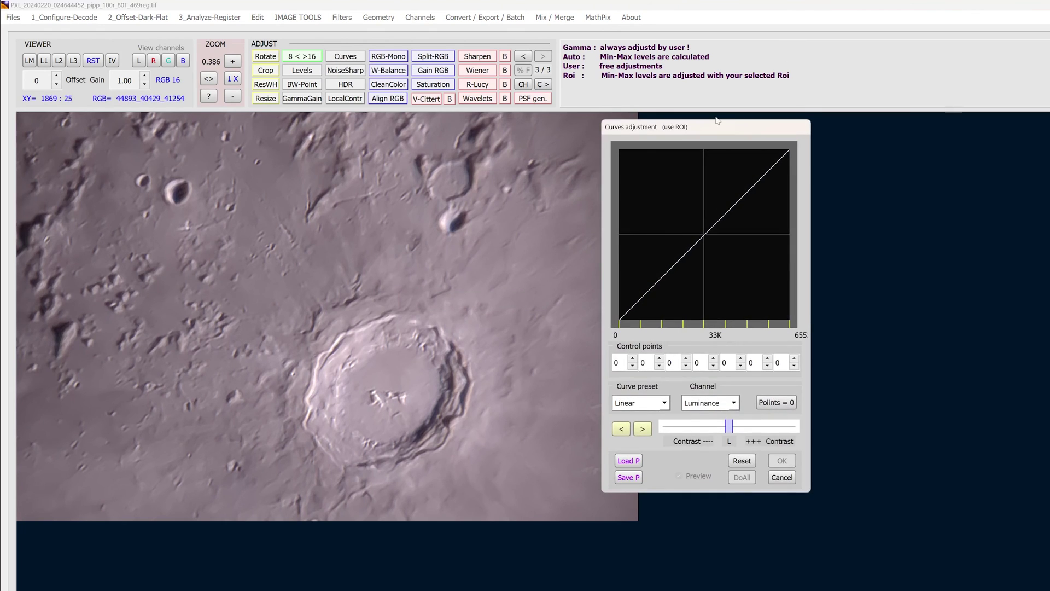
pyautogui.moveTo(718, 120); pyautogui.dragTo(866, 151)
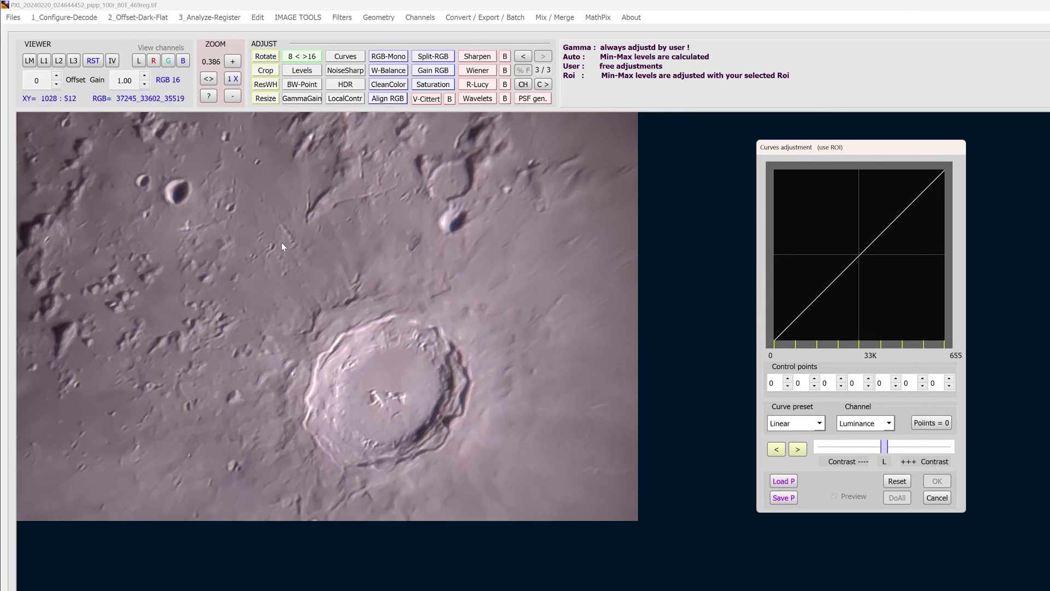
pyautogui.moveTo(281, 241); pyautogui.dragTo(472, 479)
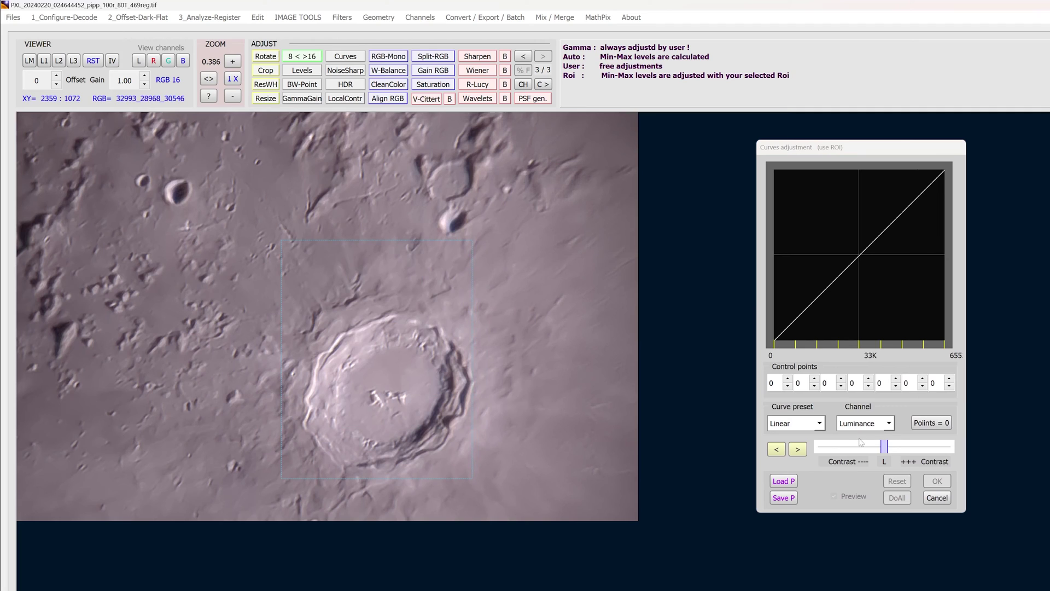
# Step: Try stronger and weaker contrast presets on the luminance curve and settle on Contrast +1
pyautogui.click(887, 446)
pyautogui.moveTo(887, 446)
pyautogui.mouseDown()
pyautogui.moveTo(857, 449)
pyautogui.moveTo(905, 447)
pyautogui.mouseUp()
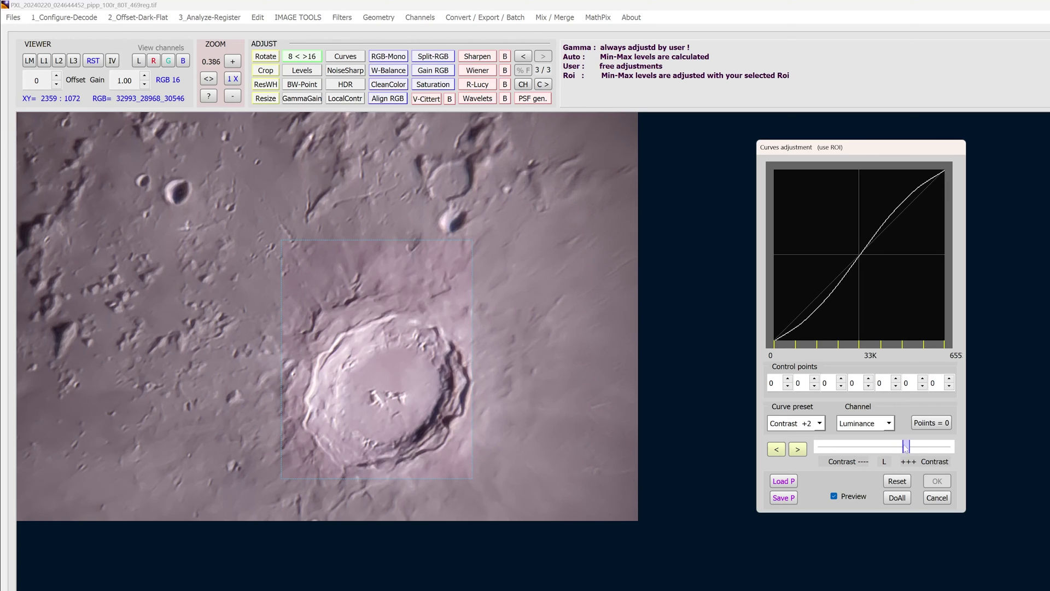
pyautogui.click(899, 448)
pyautogui.click(781, 448)
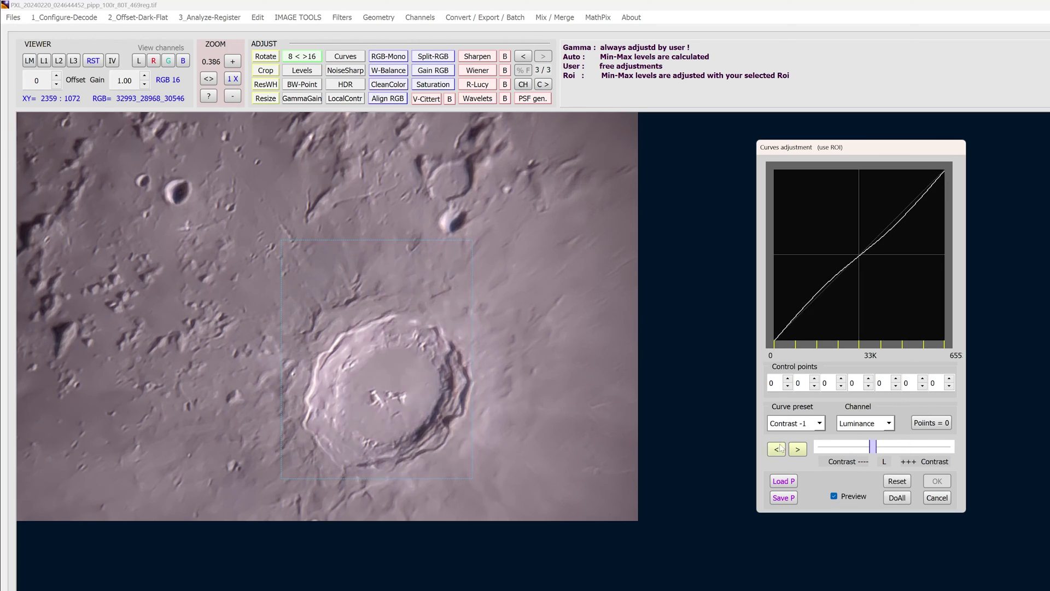
pyautogui.click(781, 448)
pyautogui.click(796, 449)
pyautogui.click(795, 449)
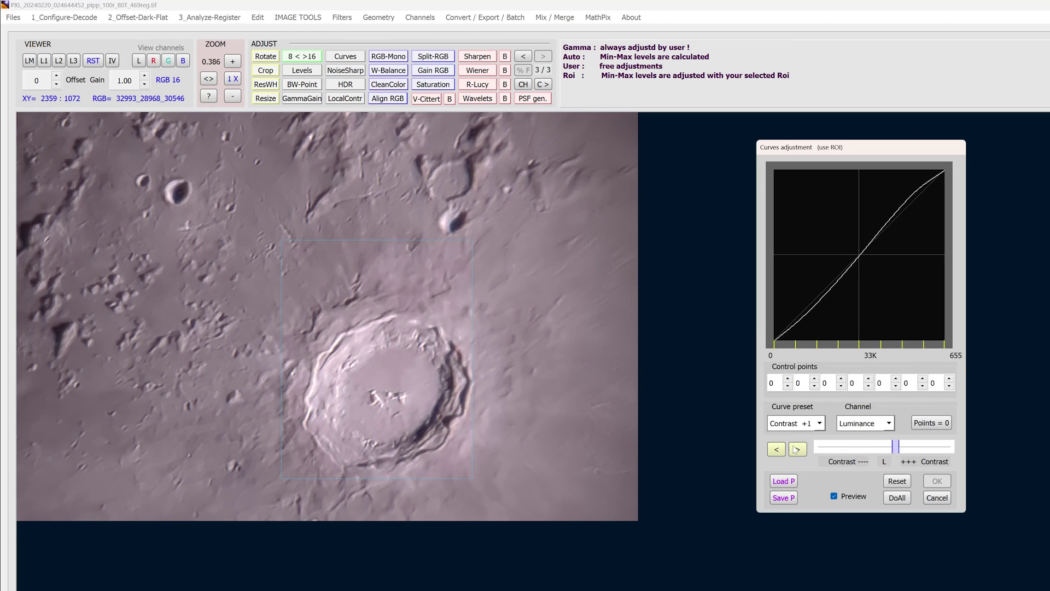
# Step: Compare the crater region with and without the curve adjustment preview
pyautogui.click(836, 498)
pyautogui.click(835, 497)
pyautogui.click(835, 498)
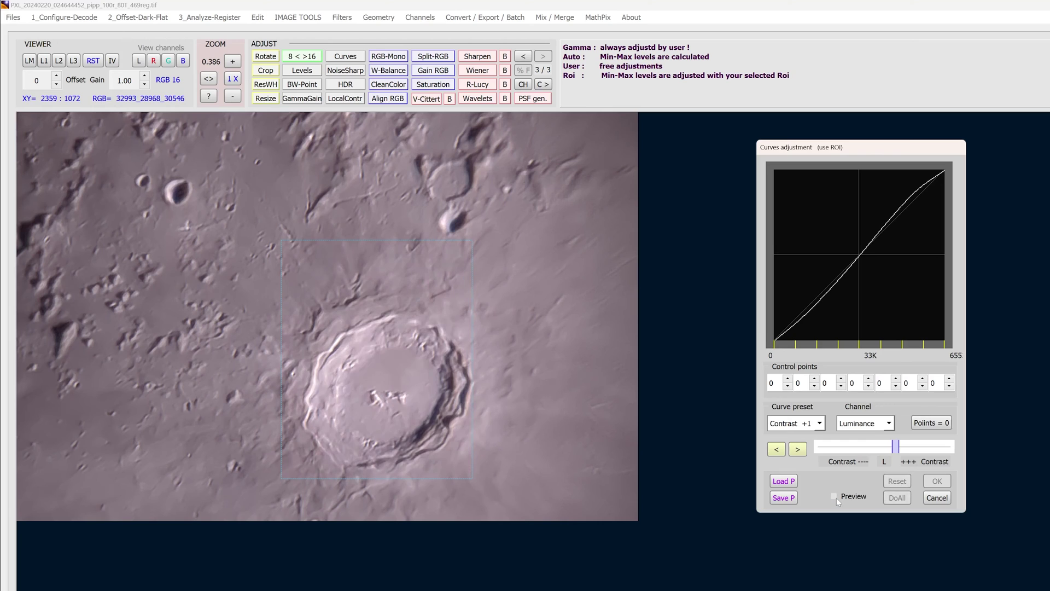
pyautogui.click(836, 498)
pyautogui.click(835, 498)
pyautogui.click(836, 498)
pyautogui.click(836, 498)
pyautogui.click(835, 498)
# Step: Compare the linear curve with Contrast +1, and apply Contrast +1 to the whole image
pyautogui.click(781, 450)
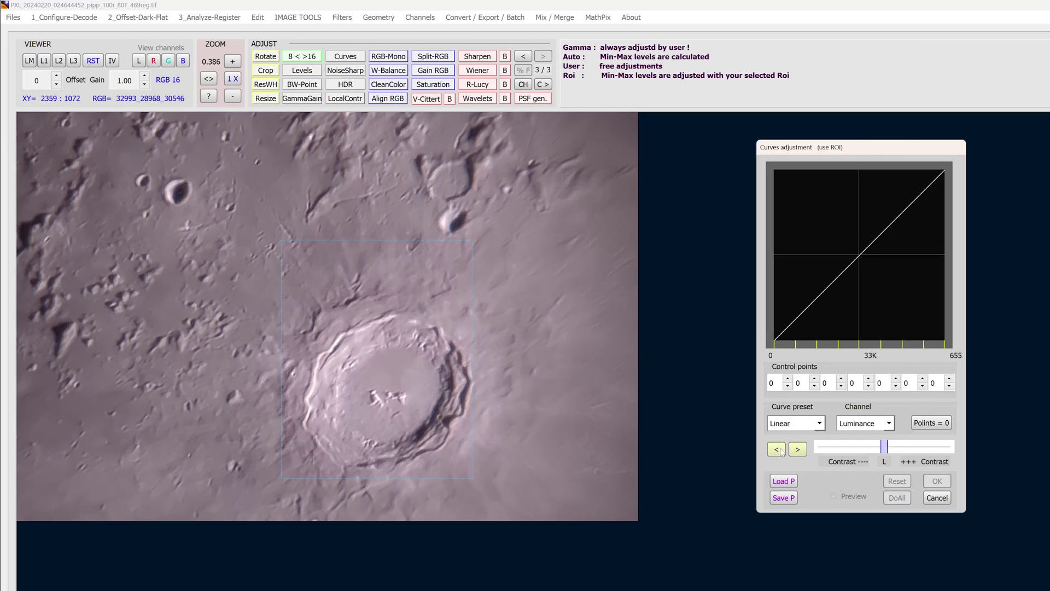
pyautogui.click(798, 449)
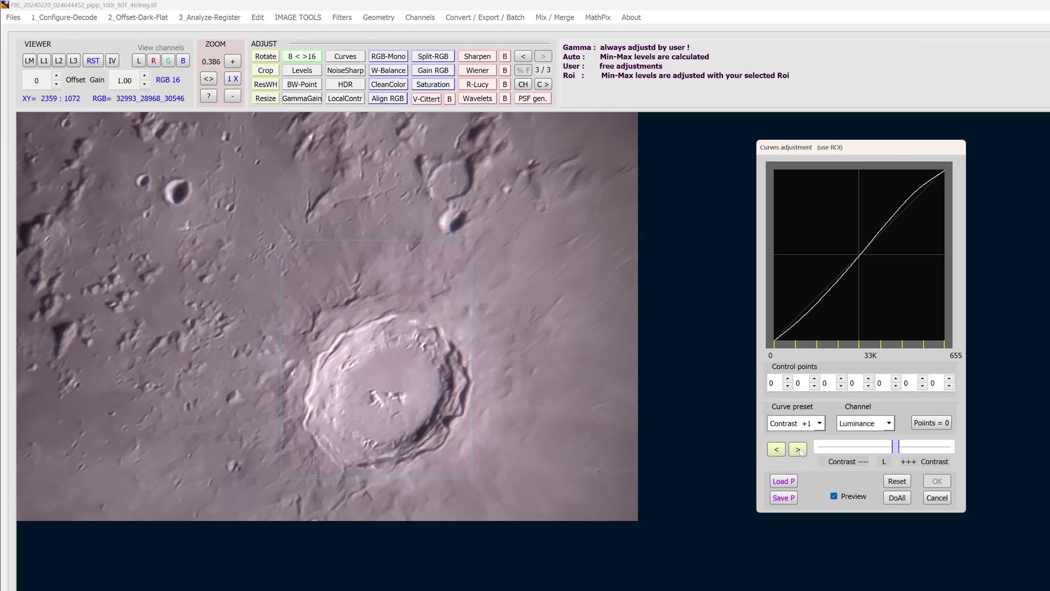
pyautogui.click(898, 497)
pyautogui.click(937, 481)
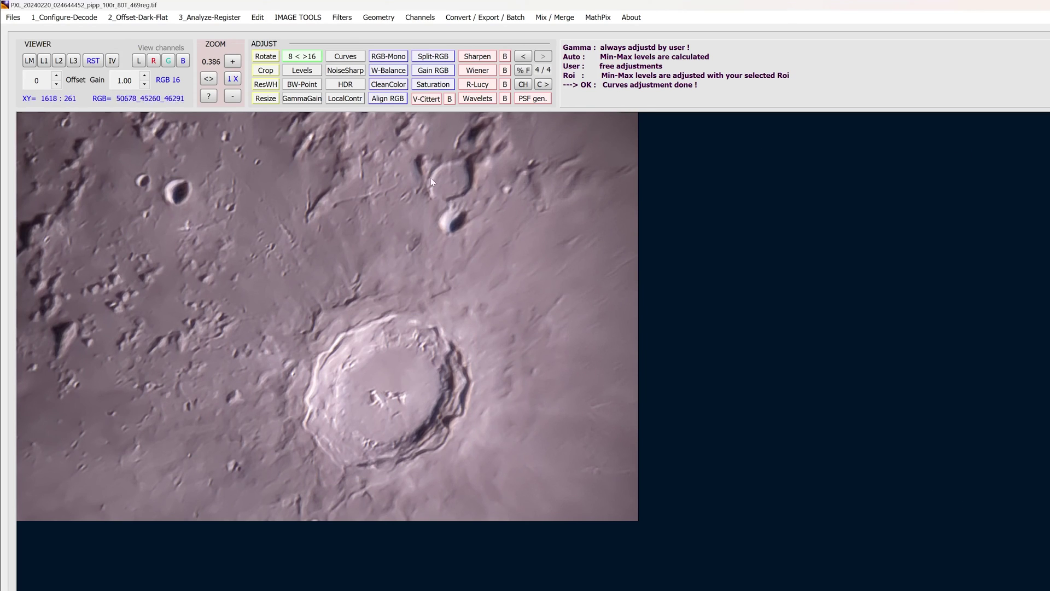
# Step: Open the Local Contrast adjustment, select the large crater as the region, and set the strength to 3
pyautogui.moveTo(269, 230); pyautogui.dragTo(436, 398)
pyautogui.click(345, 99)
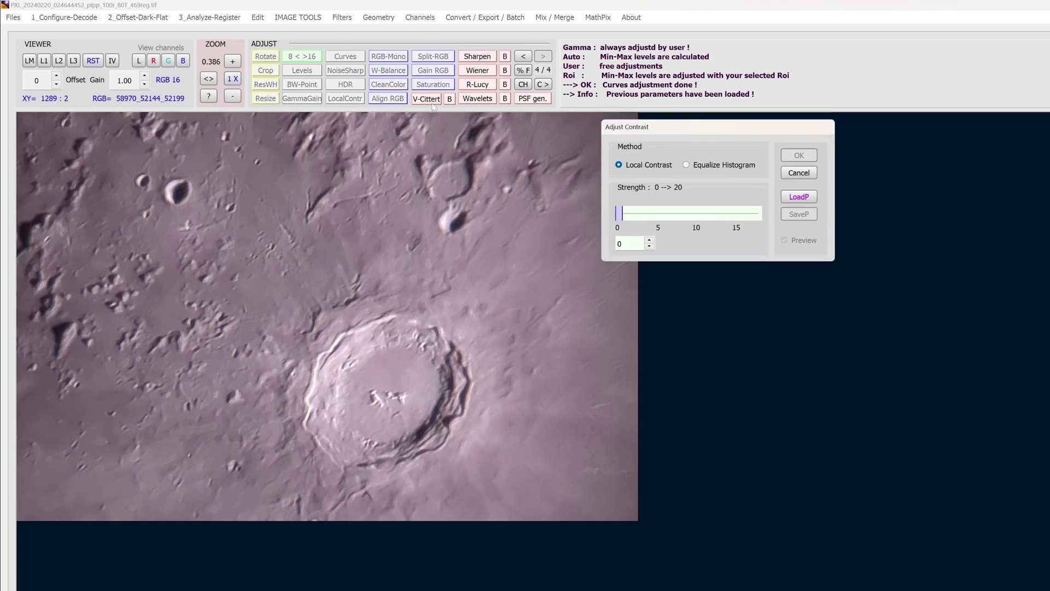
pyautogui.moveTo(707, 131); pyautogui.dragTo(899, 289)
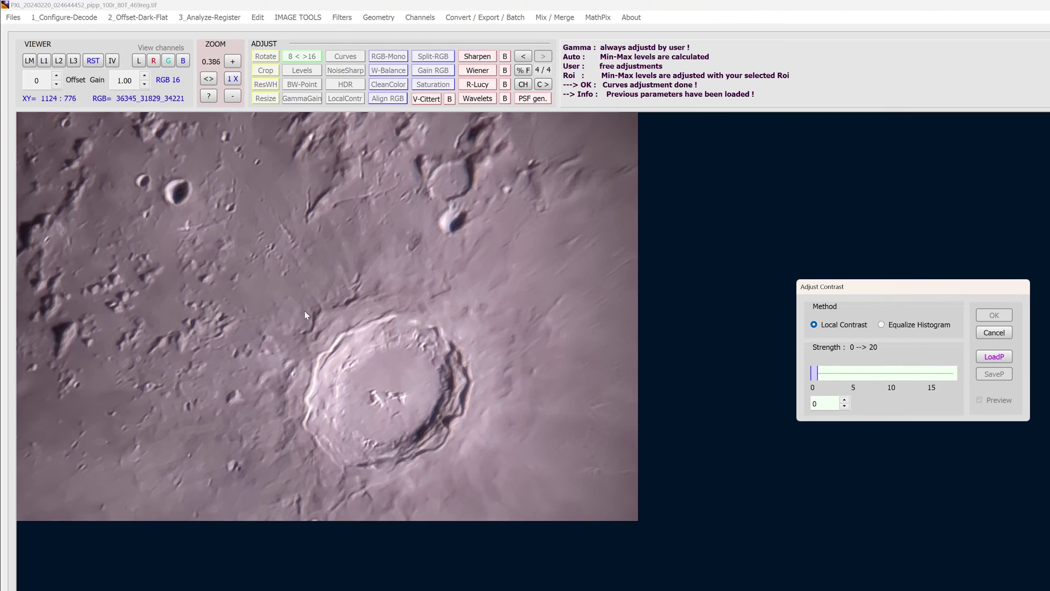
pyautogui.moveTo(290, 301); pyautogui.dragTo(487, 484)
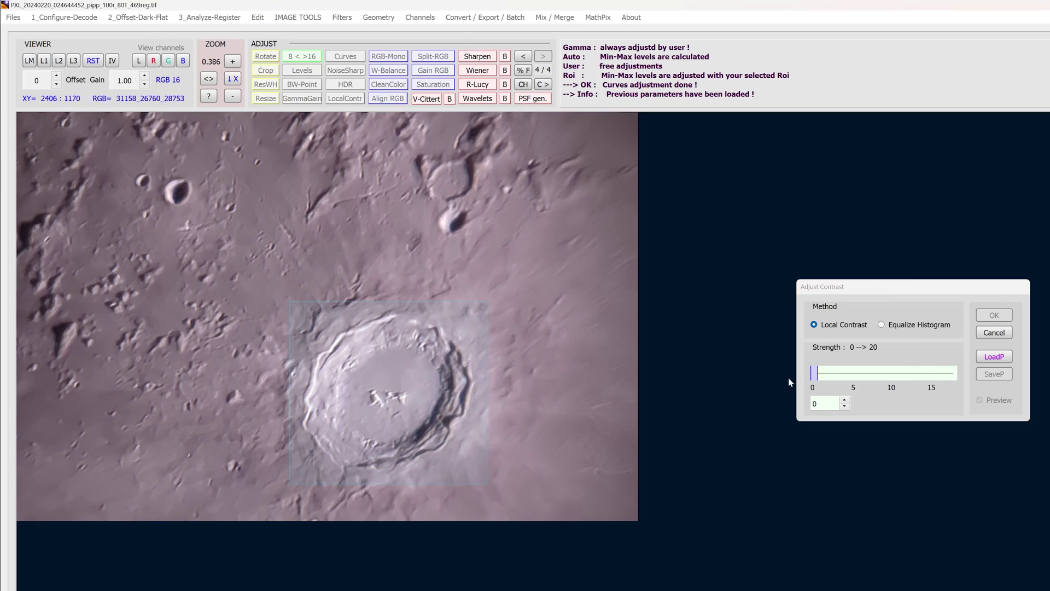
pyautogui.moveTo(817, 374); pyautogui.dragTo(838, 374)
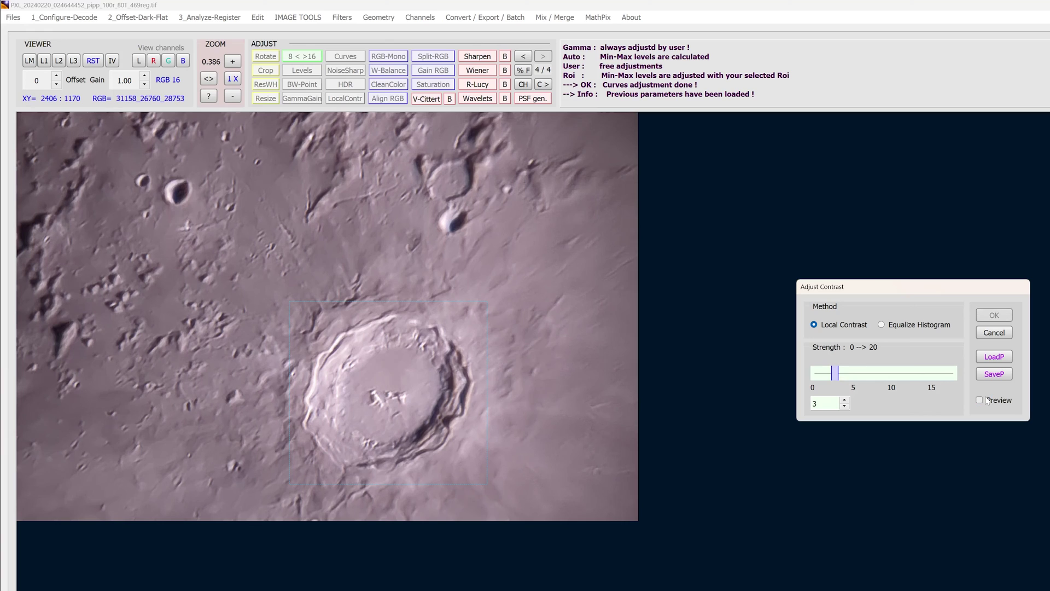
pyautogui.press('Left')
# Step: Compare the image with and without the local contrast preview, and accept the adjustment
pyautogui.click(995, 401)
pyautogui.click(995, 402)
pyautogui.click(994, 402)
pyautogui.click(993, 403)
pyautogui.click(994, 403)
pyautogui.click(995, 403)
pyautogui.click(995, 316)
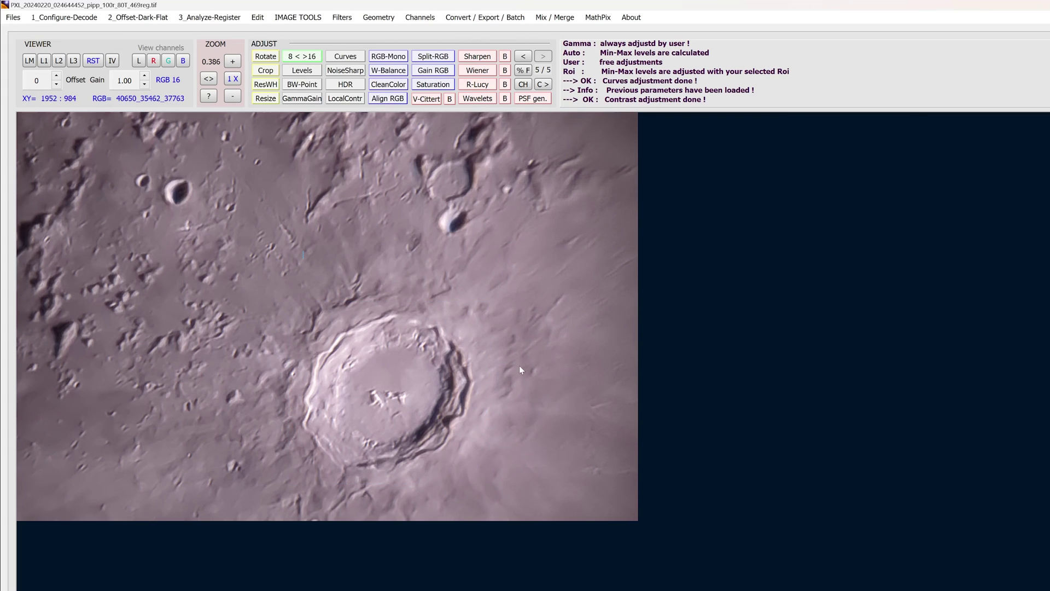
# Step: Align the red and blue channels using the large crater as the region, with a maximum shift of 15 pixels, and accept the alignment
pyautogui.click(381, 100)
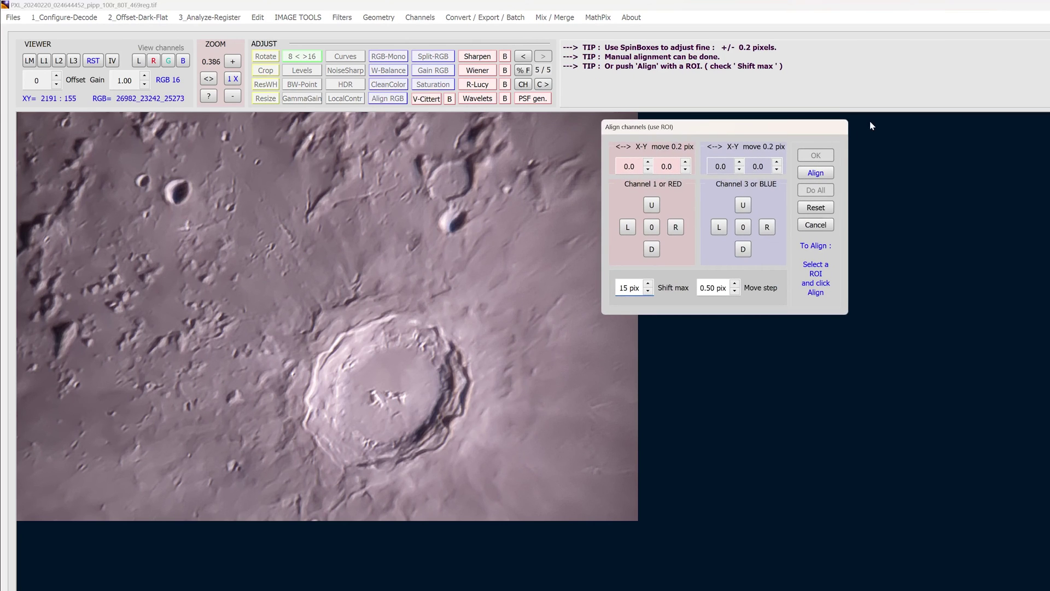
pyautogui.moveTo(723, 133); pyautogui.dragTo(880, 213)
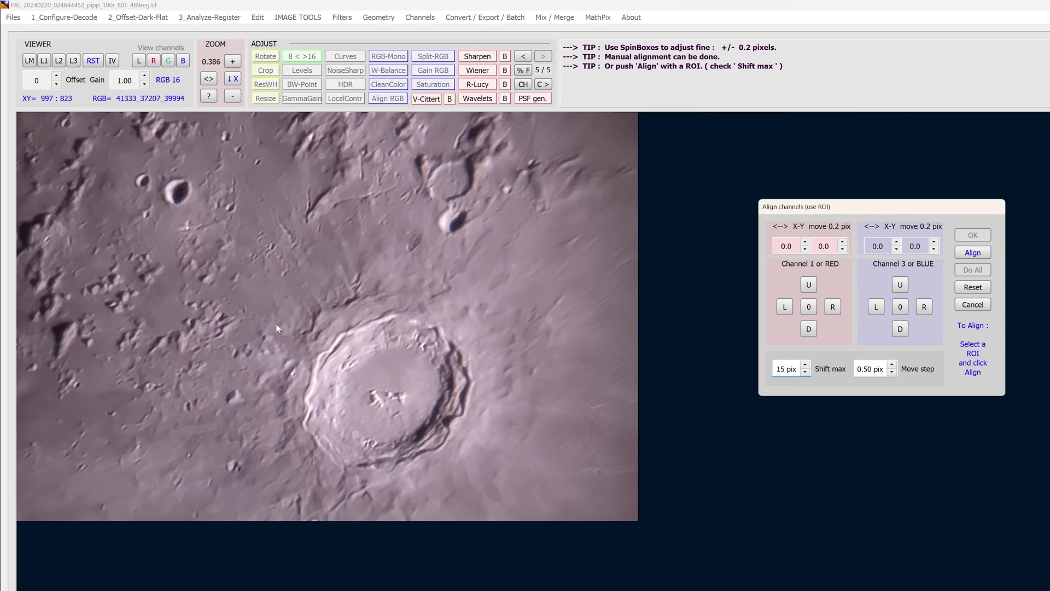
pyautogui.moveTo(291, 300)
pyautogui.mouseDown()
pyautogui.moveTo(427, 455)
pyautogui.moveTo(500, 471)
pyautogui.moveTo(483, 487)
pyautogui.moveTo(477, 479)
pyautogui.mouseUp()
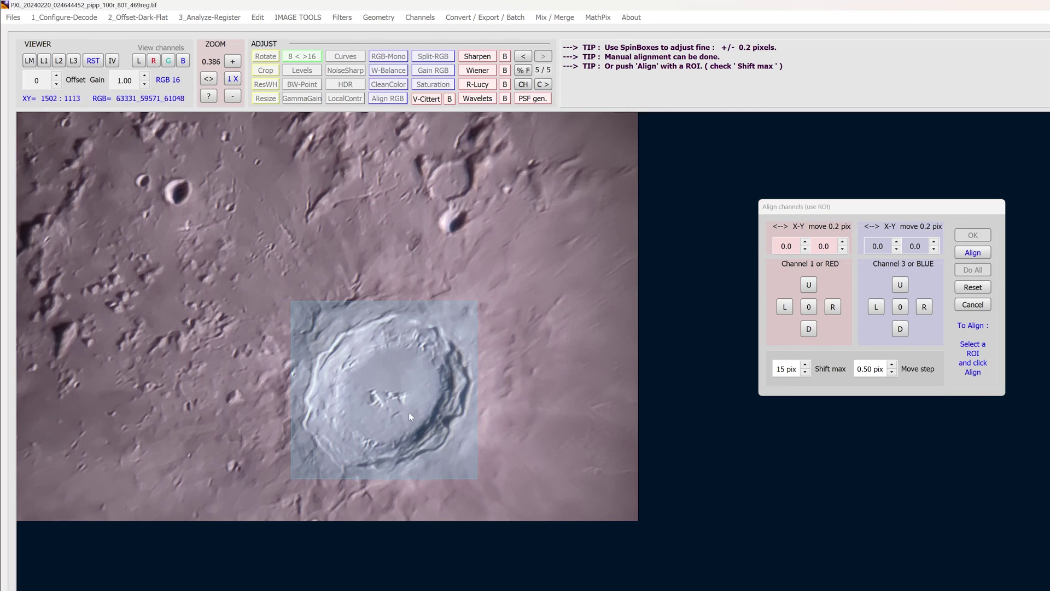
pyautogui.click(979, 253)
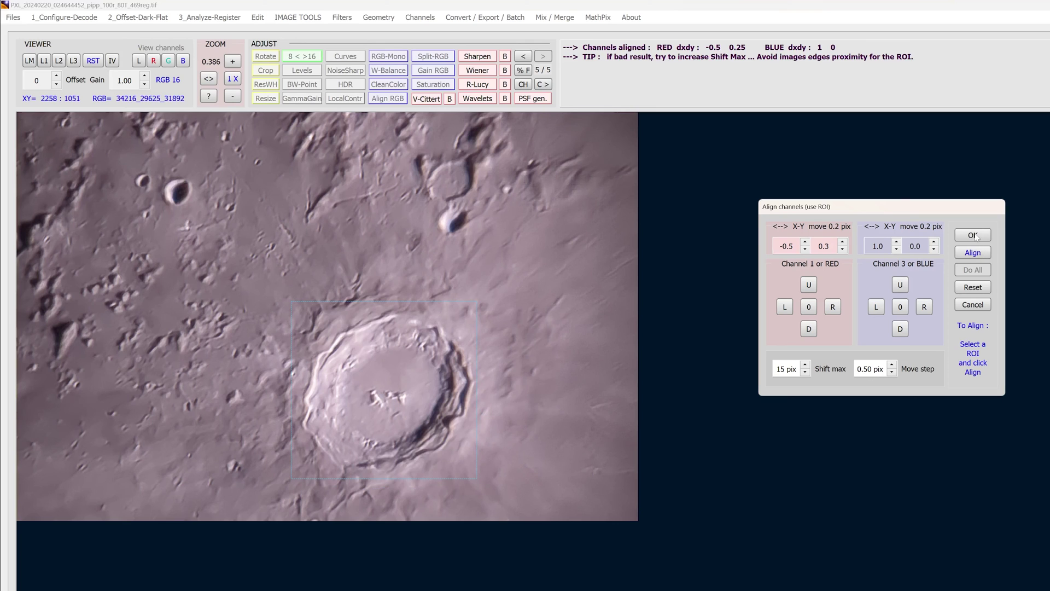
pyautogui.click(975, 235)
pyautogui.click(975, 235)
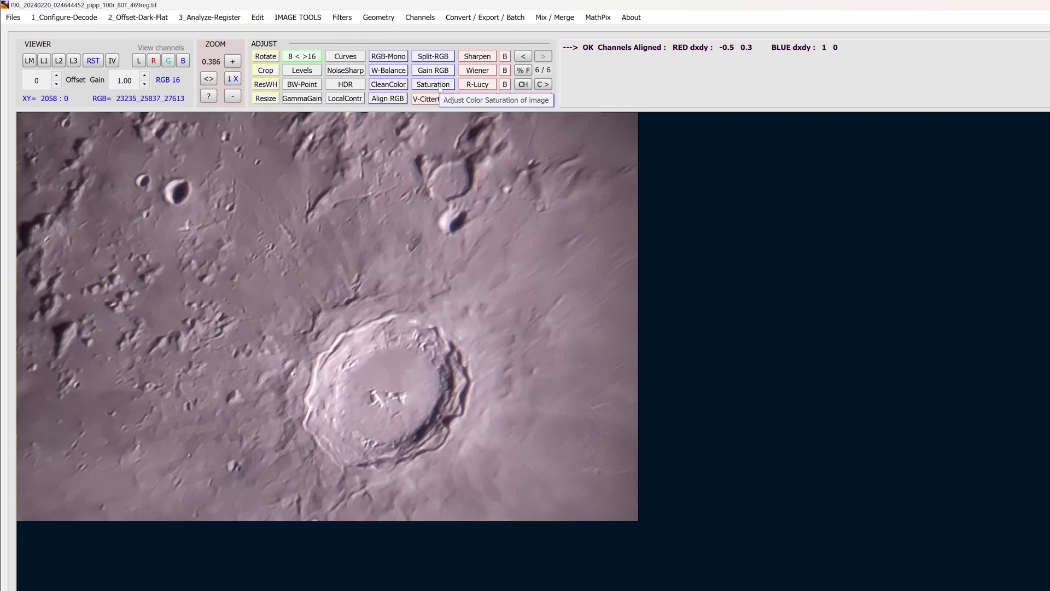
# Step: Try the Sharpen filter on the large crater region with a size of 3.08 pixels and 21% sharpening
pyautogui.click(474, 54)
pyautogui.moveTo(769, 121); pyautogui.dragTo(818, 243)
pyautogui.moveTo(254, 306); pyautogui.dragTo(499, 484)
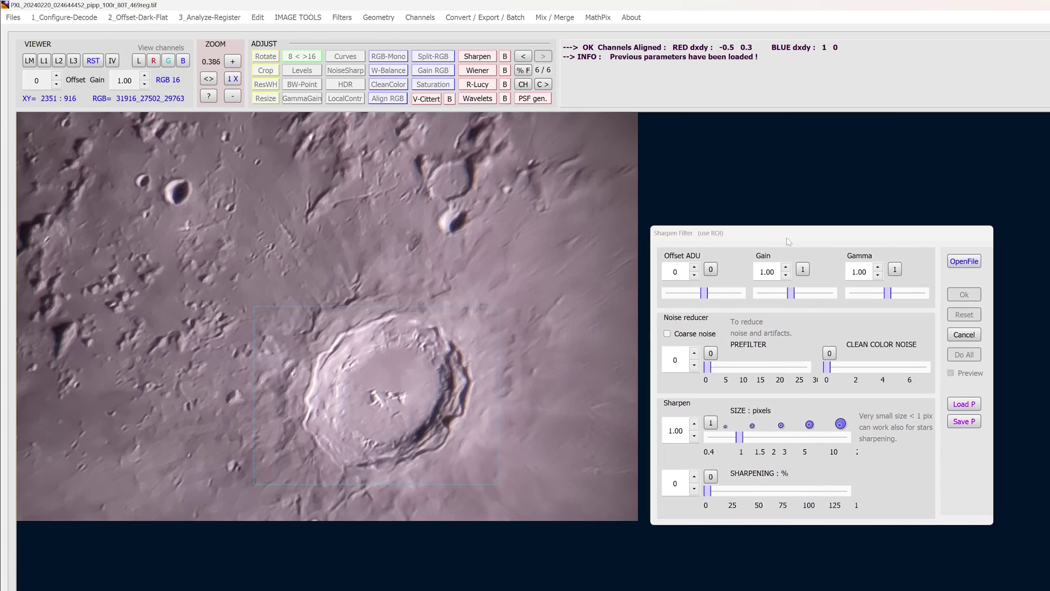
pyautogui.moveTo(786, 237); pyautogui.dragTo(898, 229)
pyautogui.moveTo(851, 428); pyautogui.dragTo(890, 430)
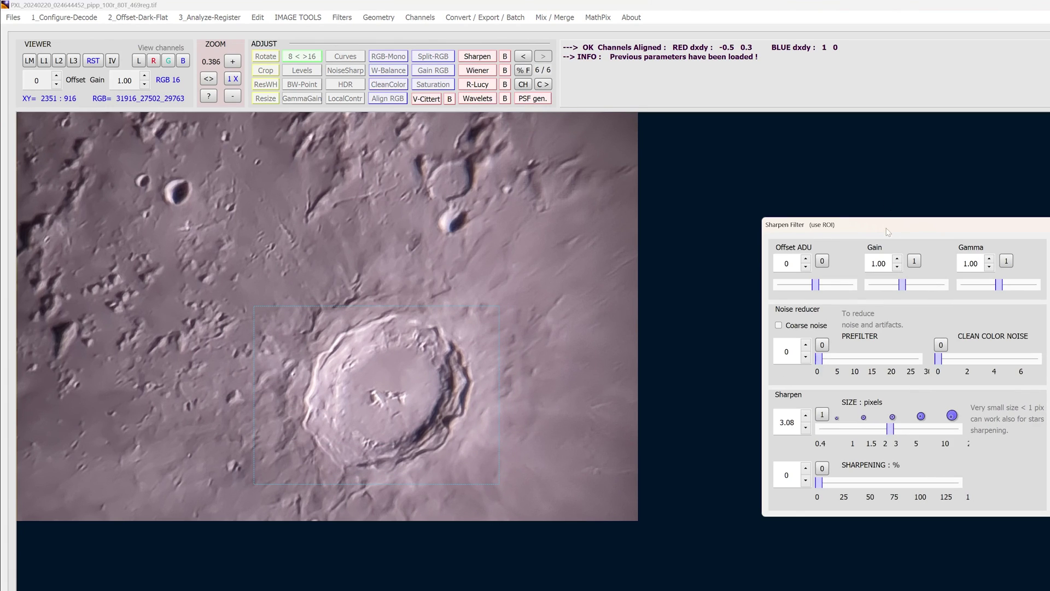
pyautogui.moveTo(887, 232); pyautogui.dragTo(572, 219)
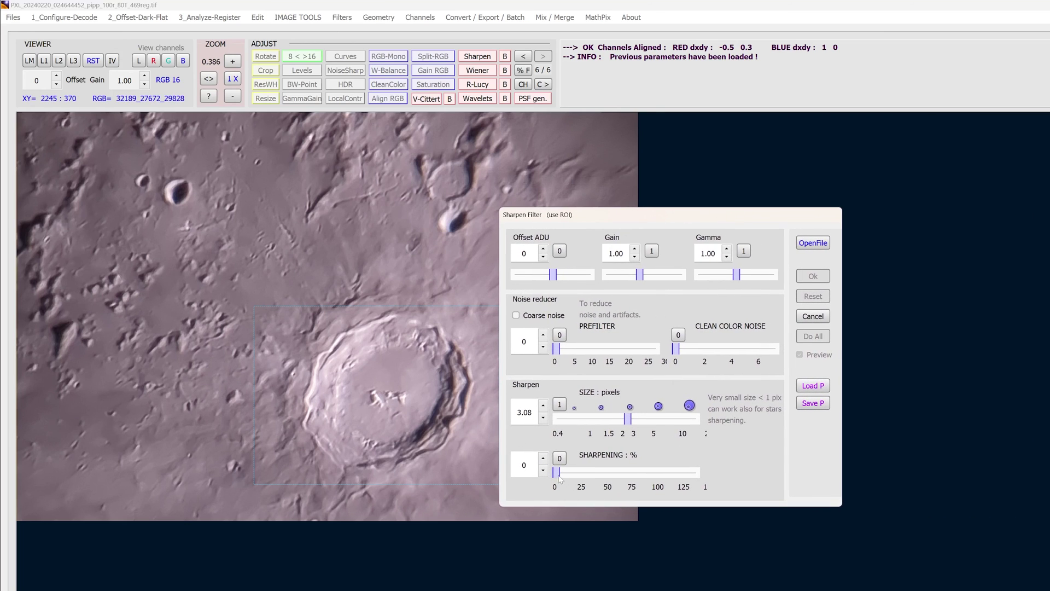
pyautogui.moveTo(557, 474); pyautogui.dragTo(579, 476)
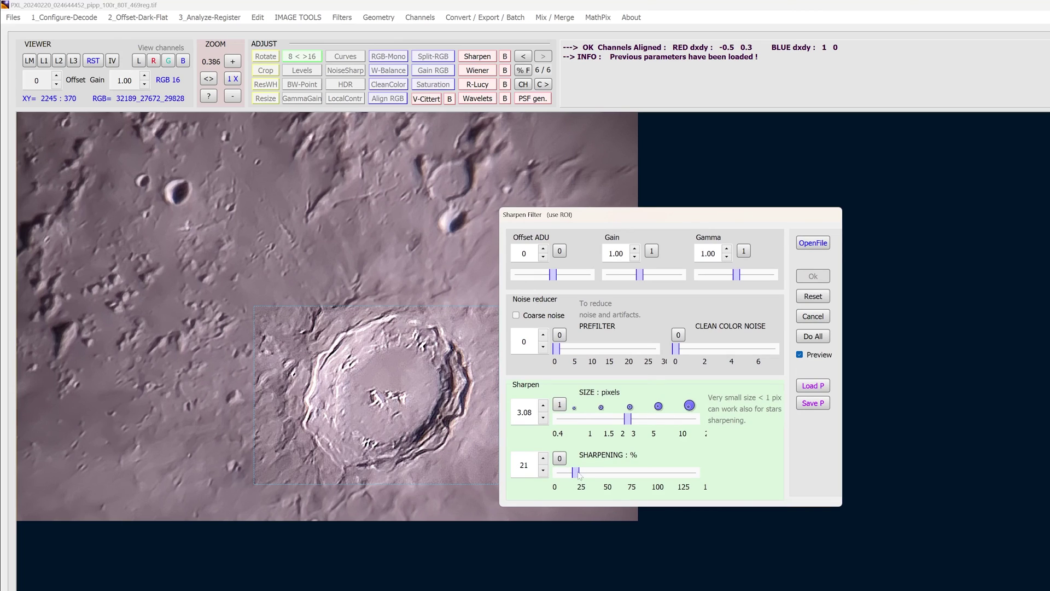
# Step: Reduce the Sharpen filter to a size of 1.69 pixels and 9% sharpening
pyautogui.moveTo(627, 425); pyautogui.dragTo(600, 420)
pyautogui.moveTo(578, 478); pyautogui.dragTo(565, 477)
pyautogui.moveTo(600, 420); pyautogui.dragTo(608, 420)
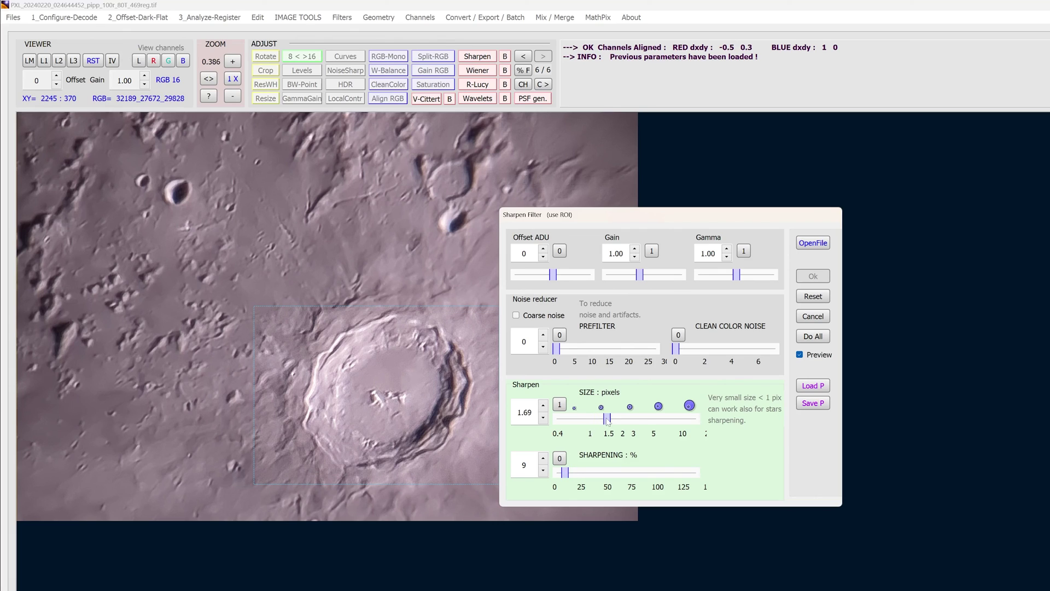
# Step: Compare the crater region with and without the sharpening preview, and cancel the Sharpen filter
pyautogui.click(808, 357)
pyautogui.click(808, 358)
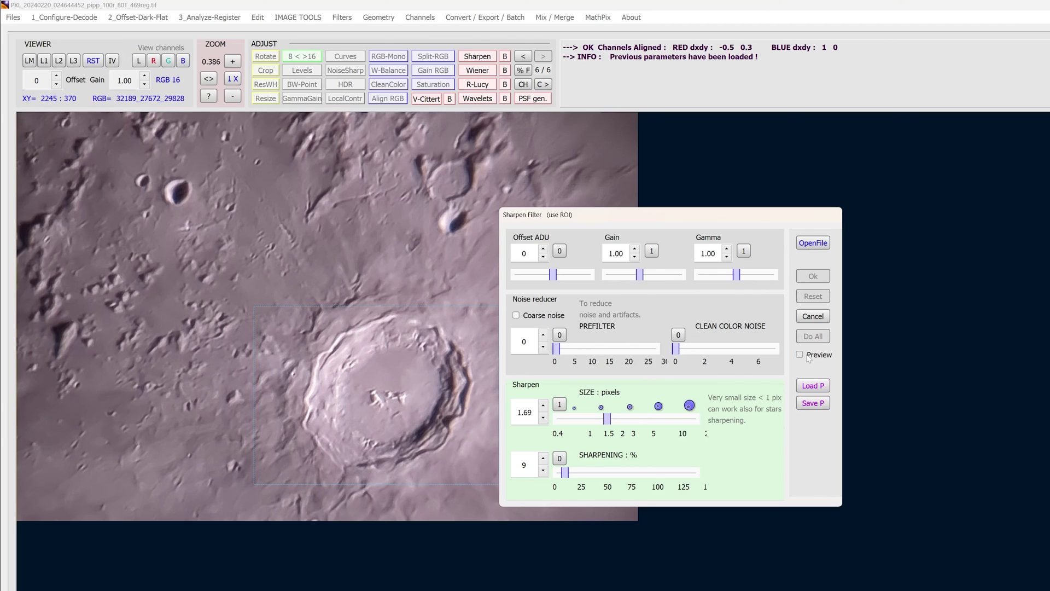
pyautogui.click(808, 357)
pyautogui.click(808, 358)
pyautogui.click(809, 357)
pyautogui.click(808, 357)
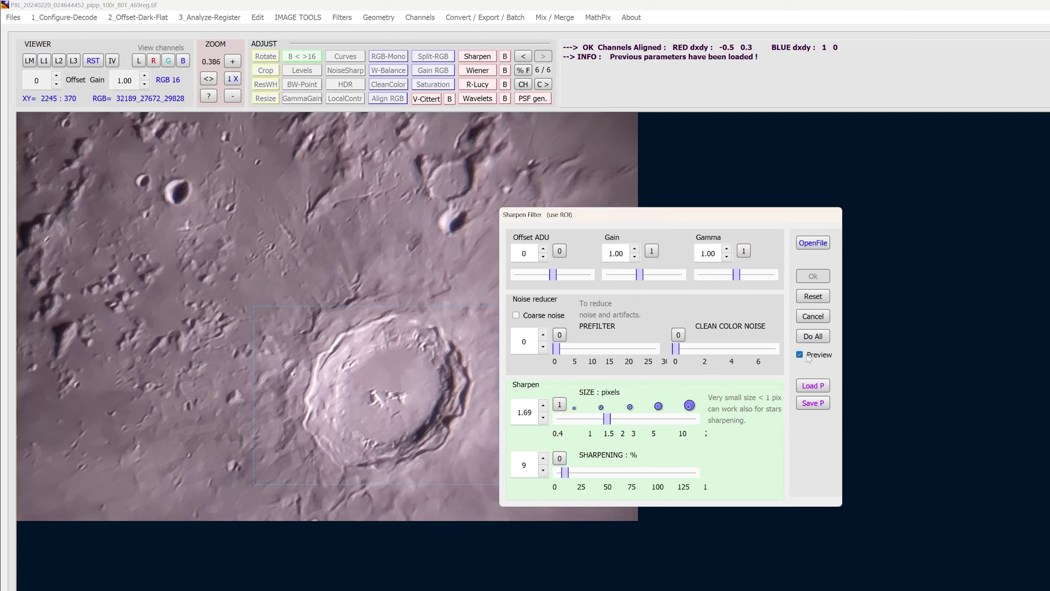
pyautogui.click(810, 317)
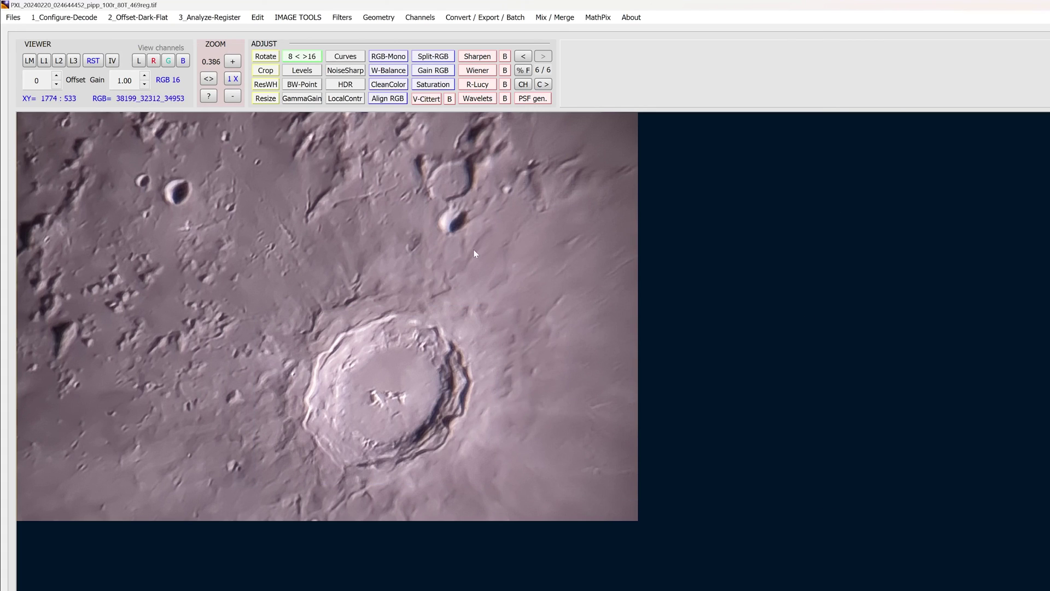
# Step: Open the Colors and Brightness adjustment and select the area around the large crater as the region
pyautogui.click(203, 18)
pyautogui.moveTo(278, 20)
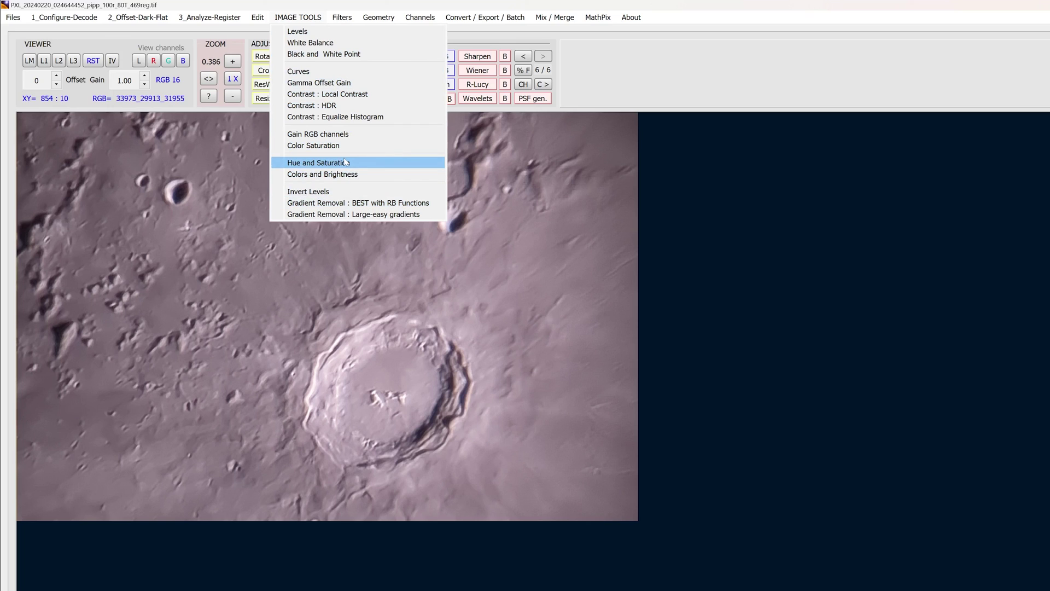
pyautogui.click(333, 175)
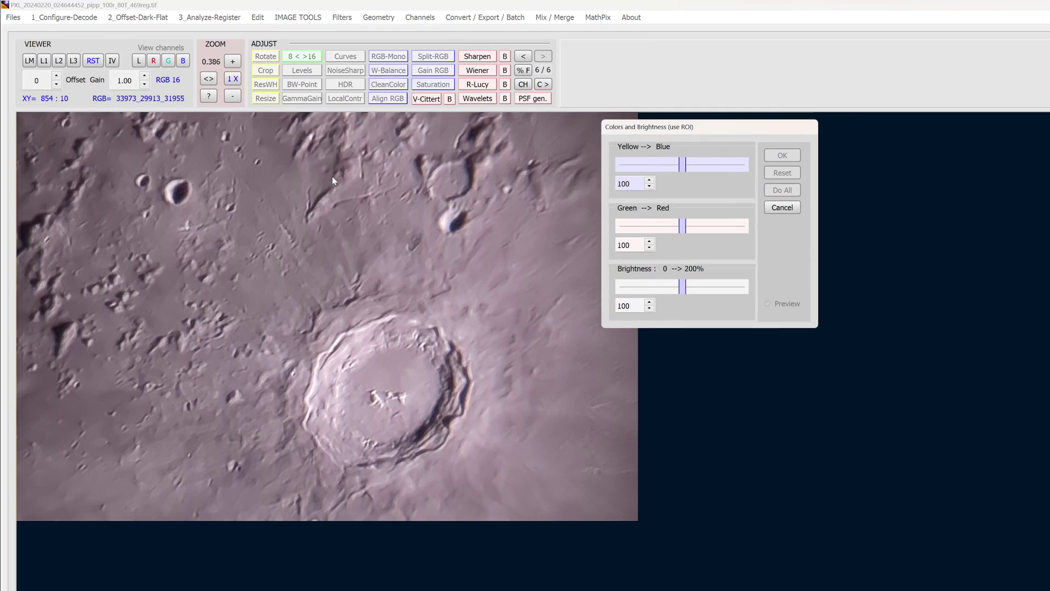
pyautogui.moveTo(684, 136); pyautogui.dragTo(575, 365)
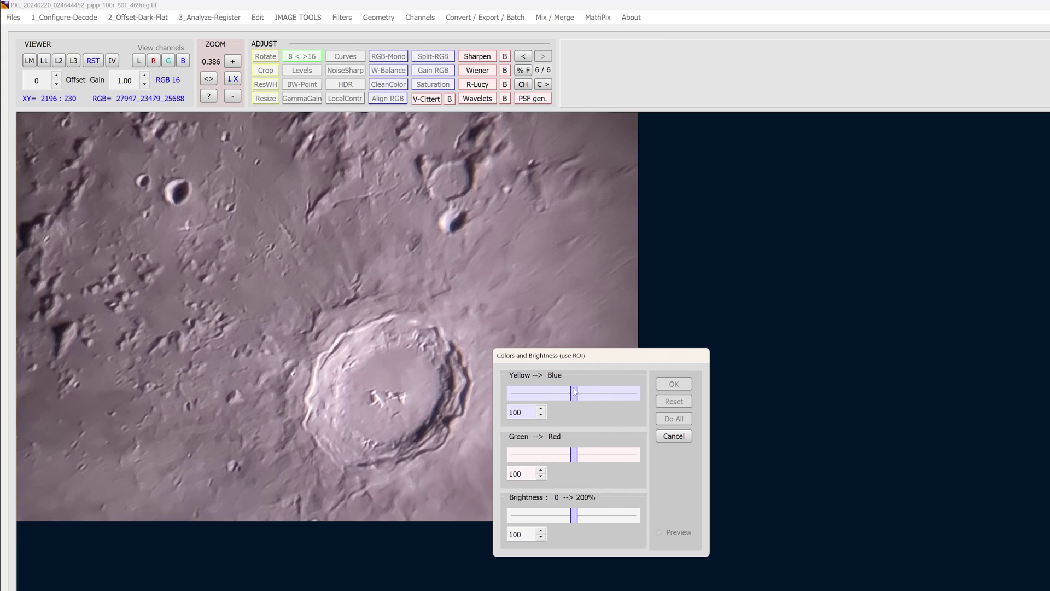
pyautogui.moveTo(575, 391); pyautogui.dragTo(582, 392)
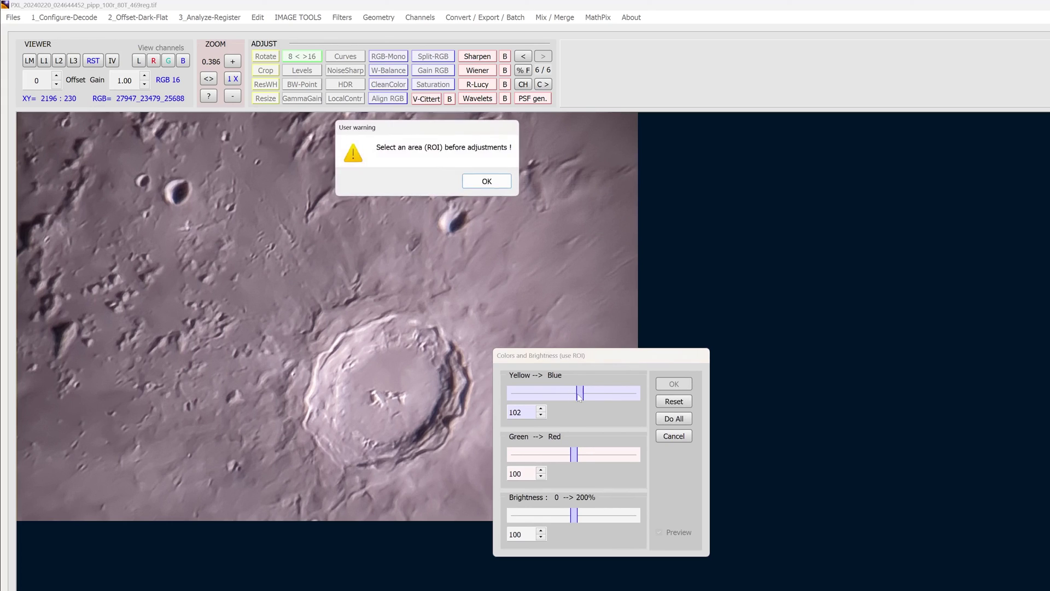
pyautogui.click(480, 184)
pyautogui.moveTo(265, 278); pyautogui.dragTo(538, 468)
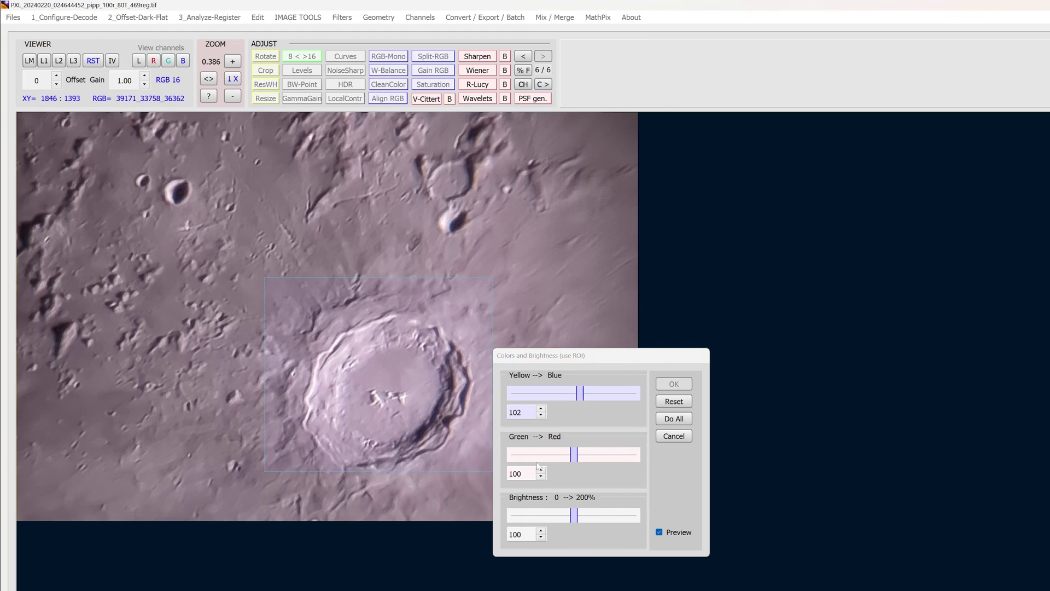
# Step: Neutralize the crater region's color cast by setting Yellow-Blue to 98 and Green-Red to 93
pyautogui.moveTo(580, 393); pyautogui.dragTo(553, 400)
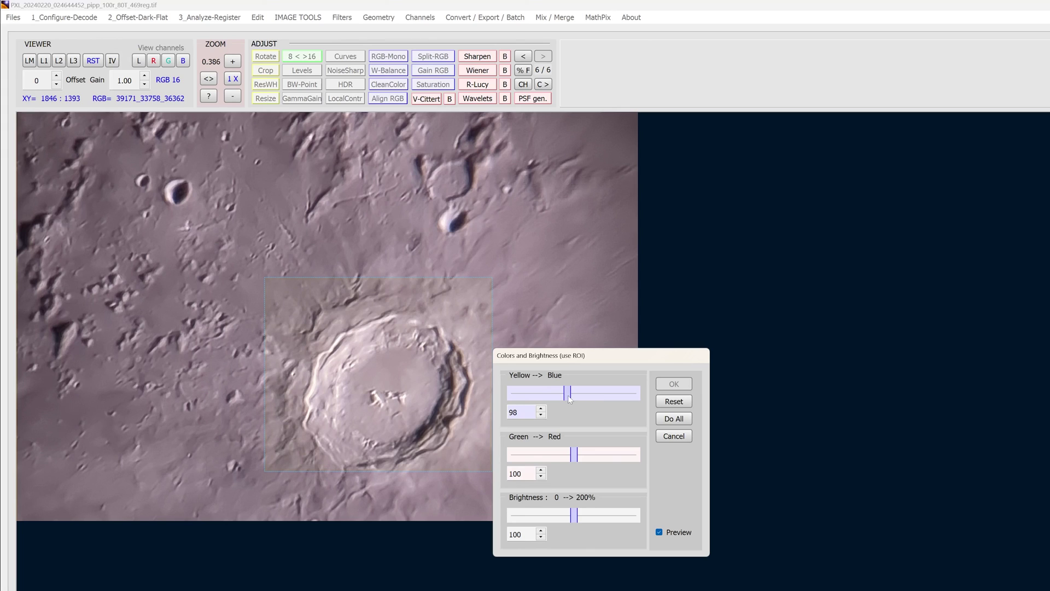
pyautogui.moveTo(570, 400); pyautogui.dragTo(567, 399)
pyautogui.moveTo(574, 455); pyautogui.dragTo(557, 459)
pyautogui.moveTo(562, 393); pyautogui.dragTo(569, 401)
pyautogui.moveTo(558, 459); pyautogui.dragTo(552, 459)
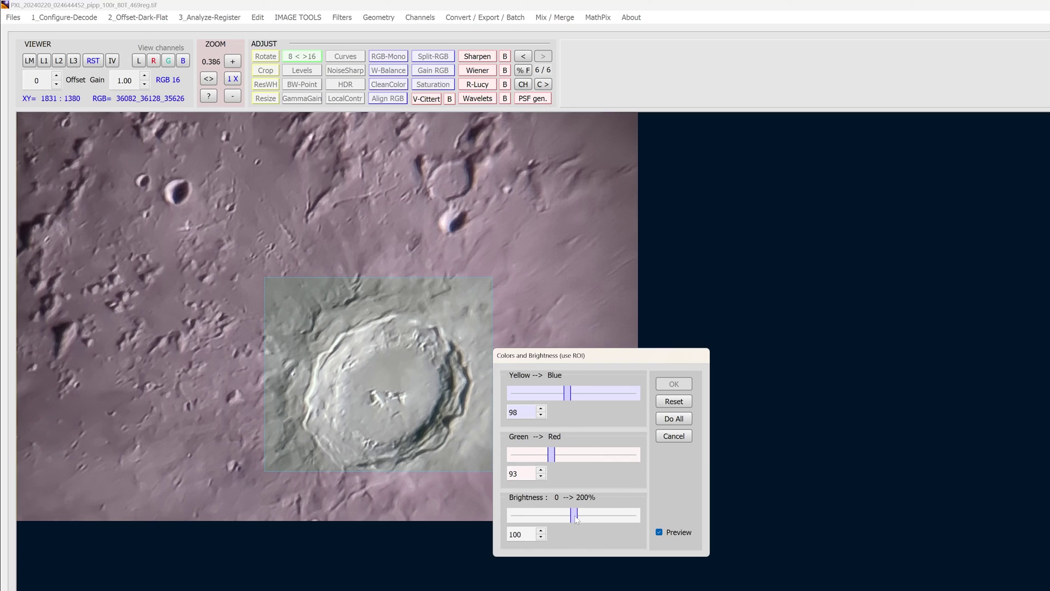
# Step: Try a brightness of 104%, and return it to 100%
pyautogui.moveTo(577, 519); pyautogui.dragTo(579, 519)
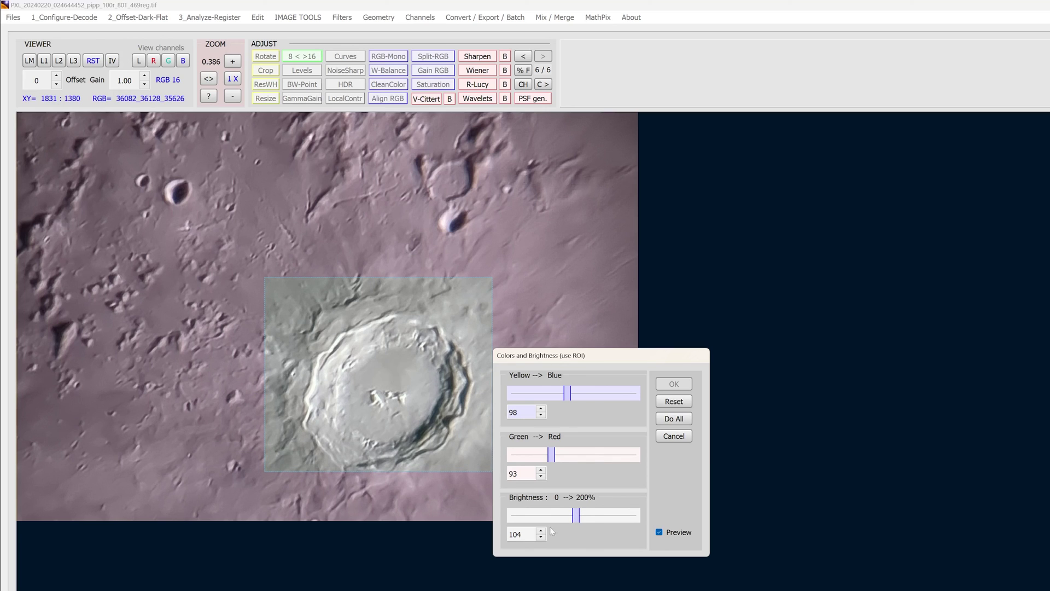
pyautogui.doubleClick(515, 534)
pyautogui.write('100')
# Step: Compare the crater region with and without the color preview, apply the color adjustment to the whole image, and accept it
pyautogui.click(662, 534)
pyautogui.click(662, 534)
pyautogui.click(662, 533)
pyautogui.click(660, 532)
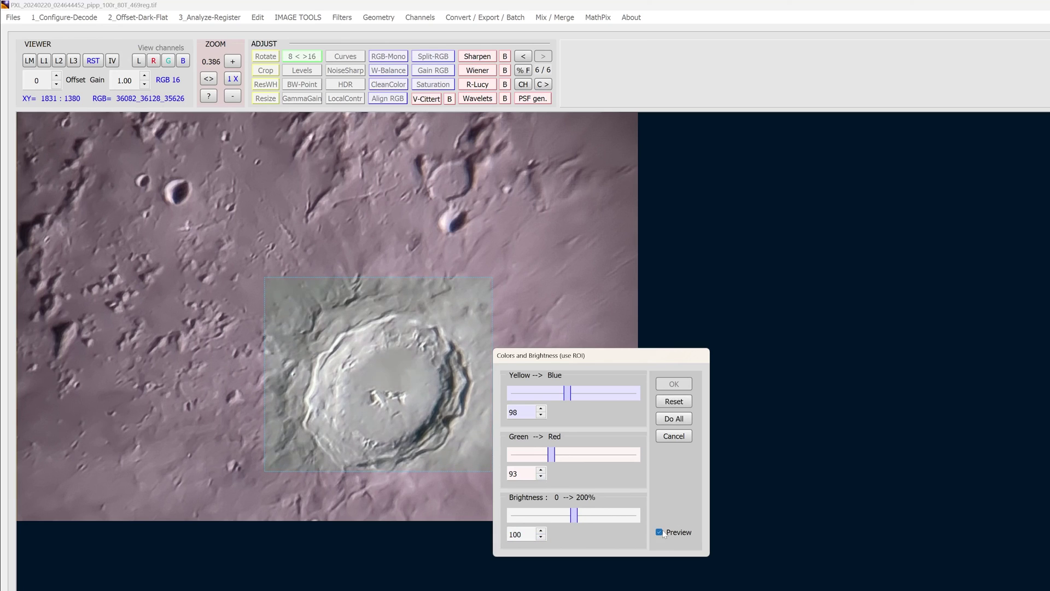
pyautogui.click(683, 419)
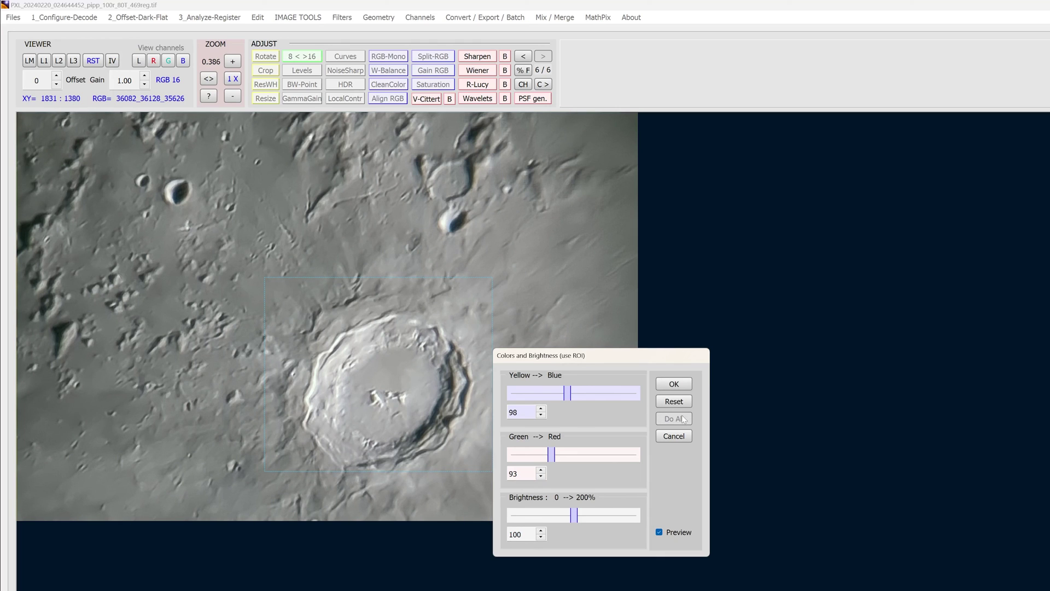
pyautogui.click(670, 385)
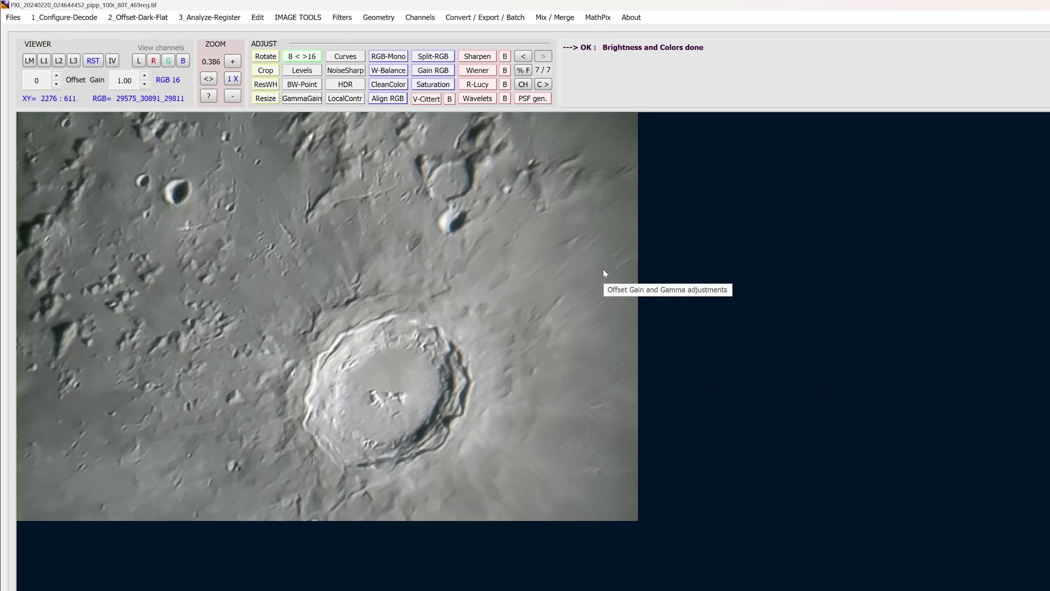
# Step: Save the image as a TIFF named ASPXL_20240220_024644452_pipp_100r_80T_469reg.tif in the pipp_20240225_191645 folder
pyautogui.click(15, 18)
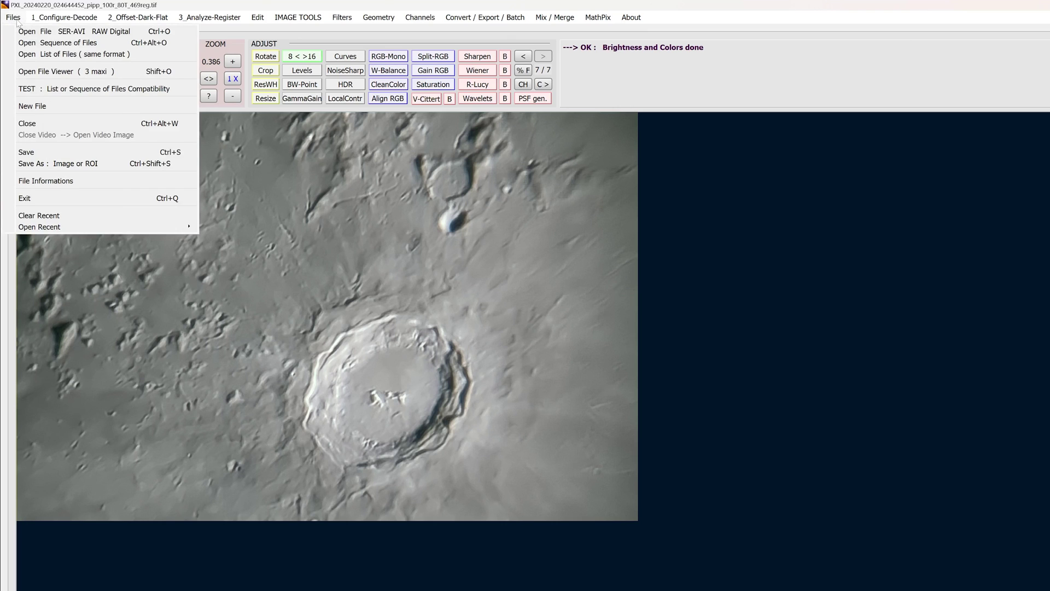
pyautogui.click(54, 165)
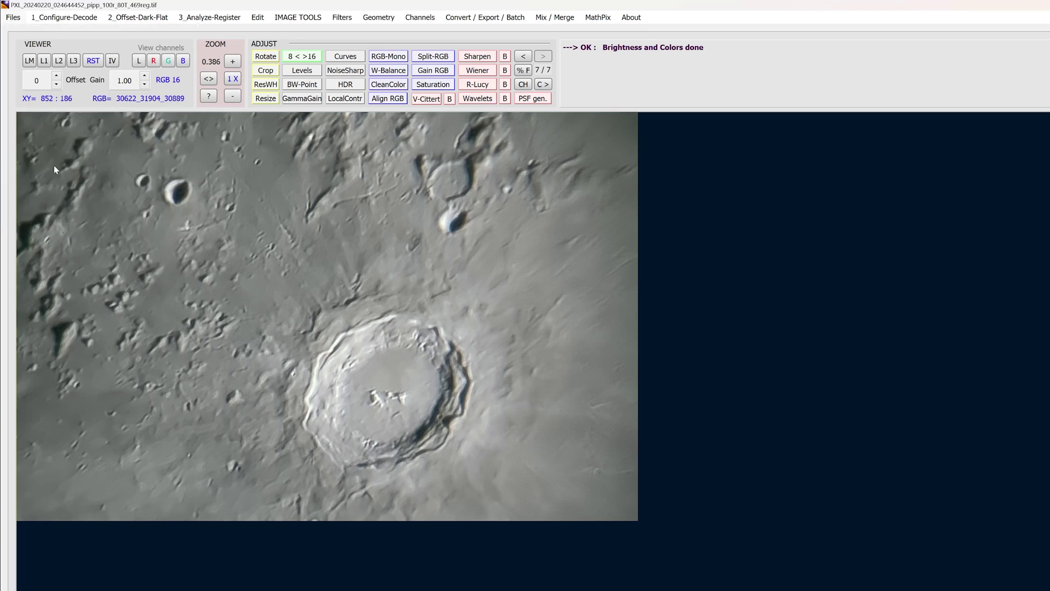
pyautogui.click(278, 490)
pyautogui.click(279, 496)
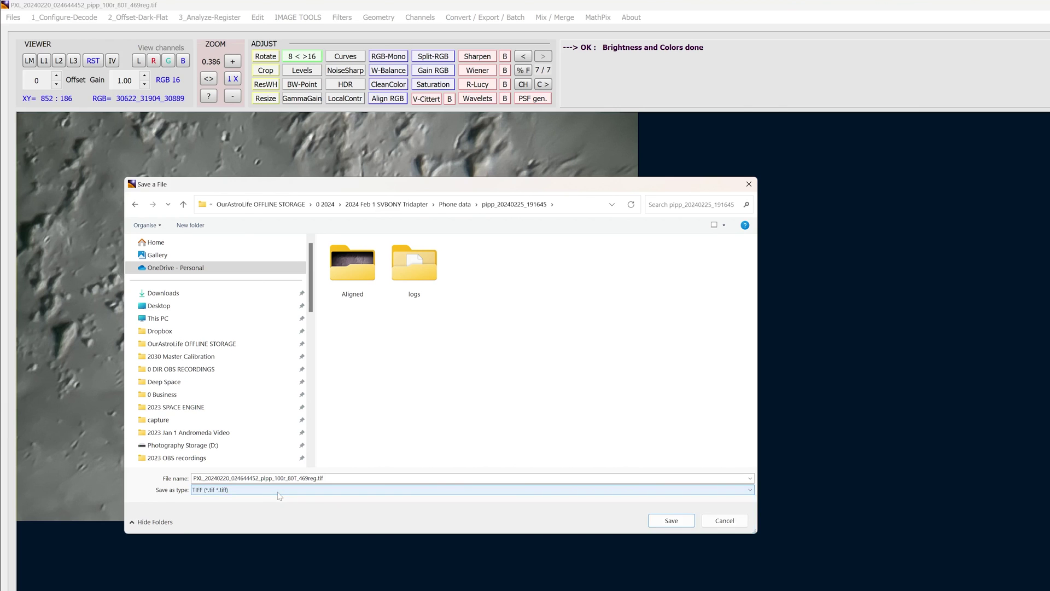
pyautogui.click(257, 478)
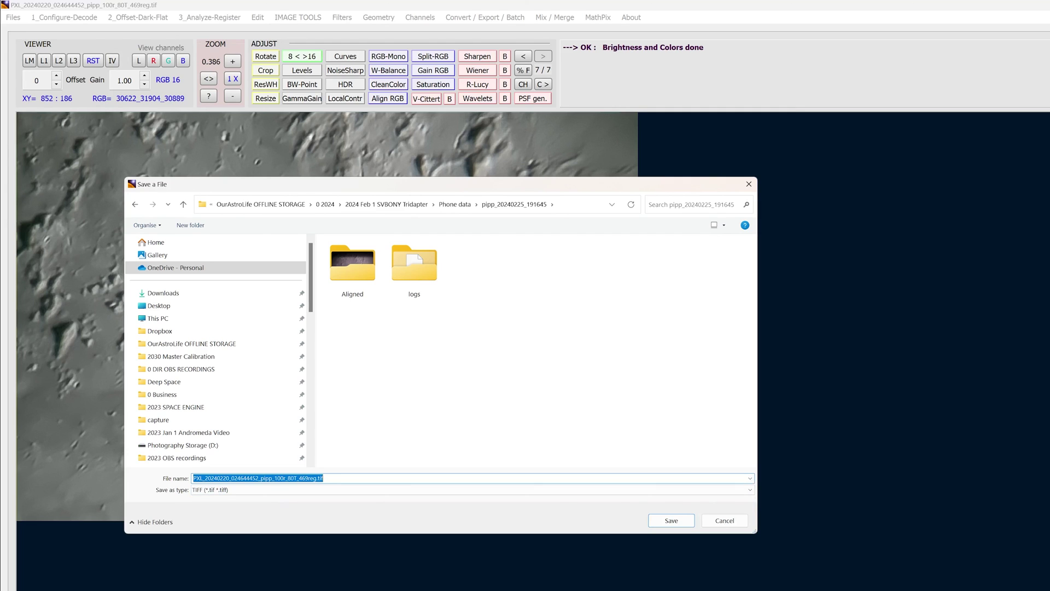
pyautogui.click(193, 478)
pyautogui.write('AS')
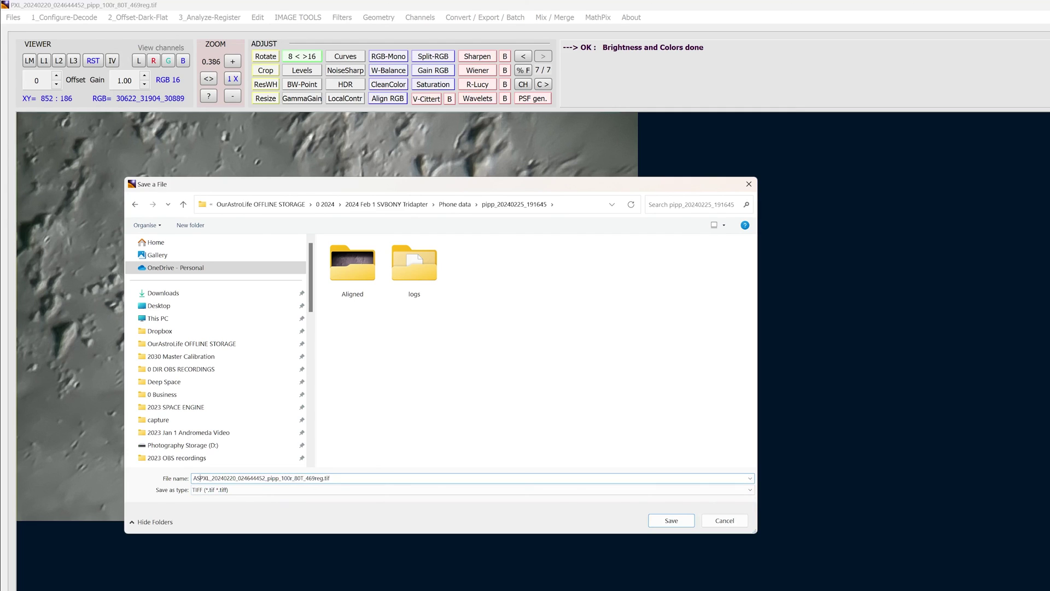
pyautogui.click(673, 520)
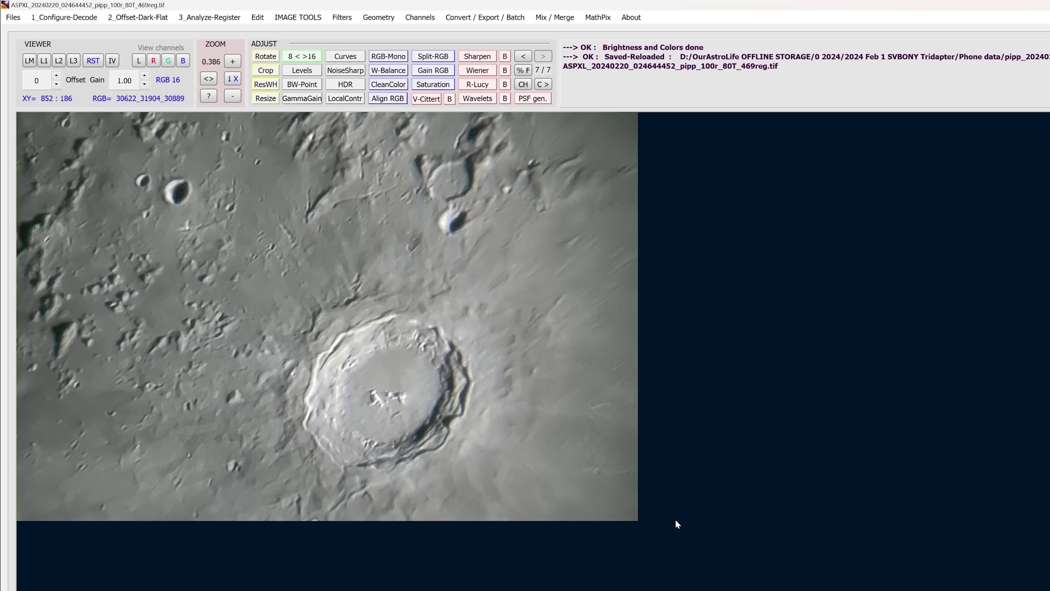
# Step: Save a JPEG copy as ASPXL_20240220_024644452_pipp_100r_80T_469reg.jpg in the same folder
pyautogui.click(14, 17)
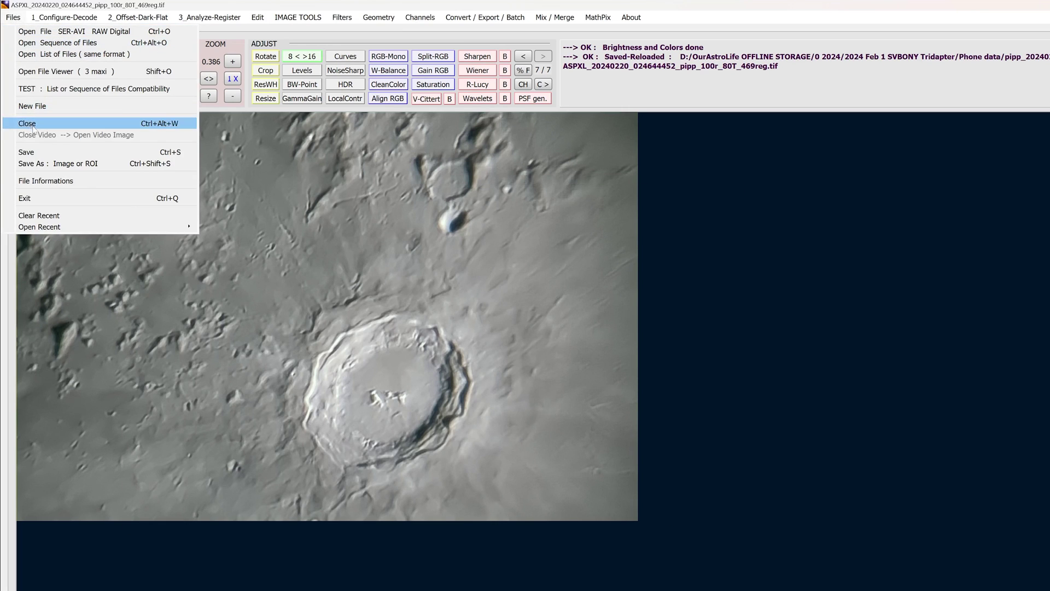
pyautogui.click(32, 164)
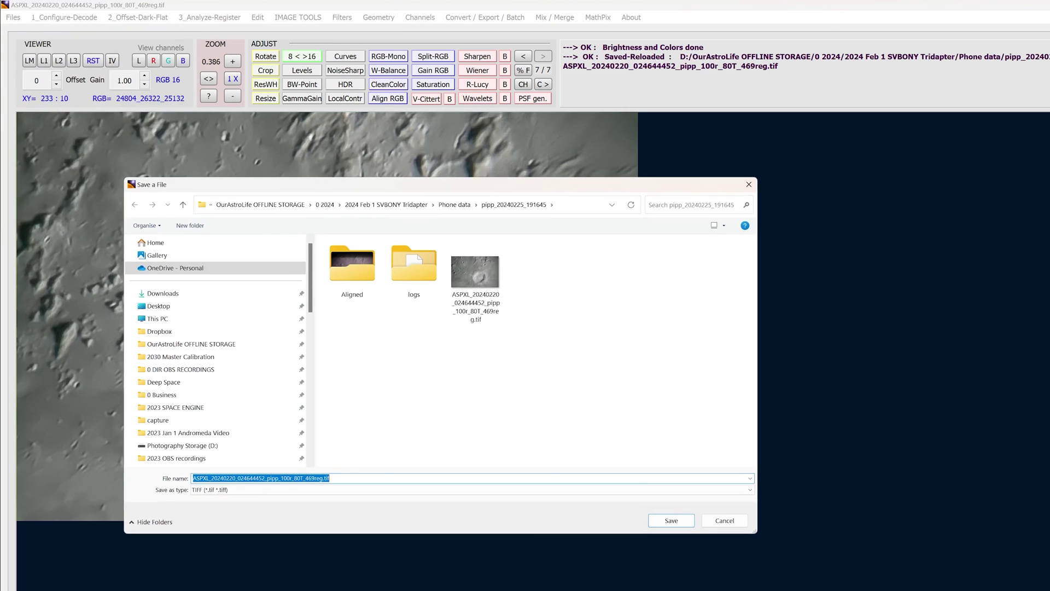
pyautogui.click(296, 490)
pyautogui.click(295, 530)
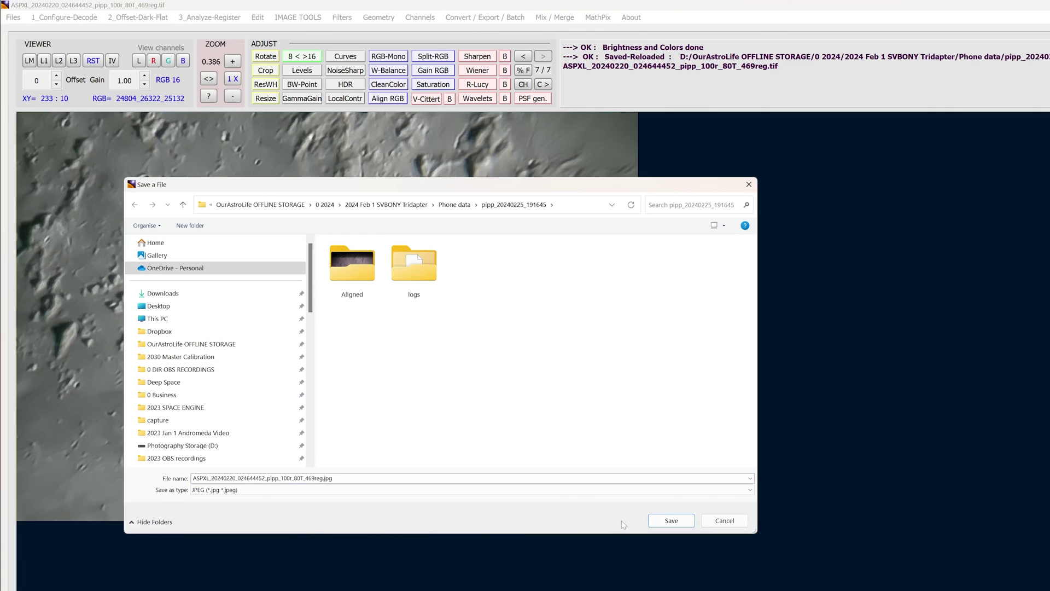
pyautogui.click(671, 522)
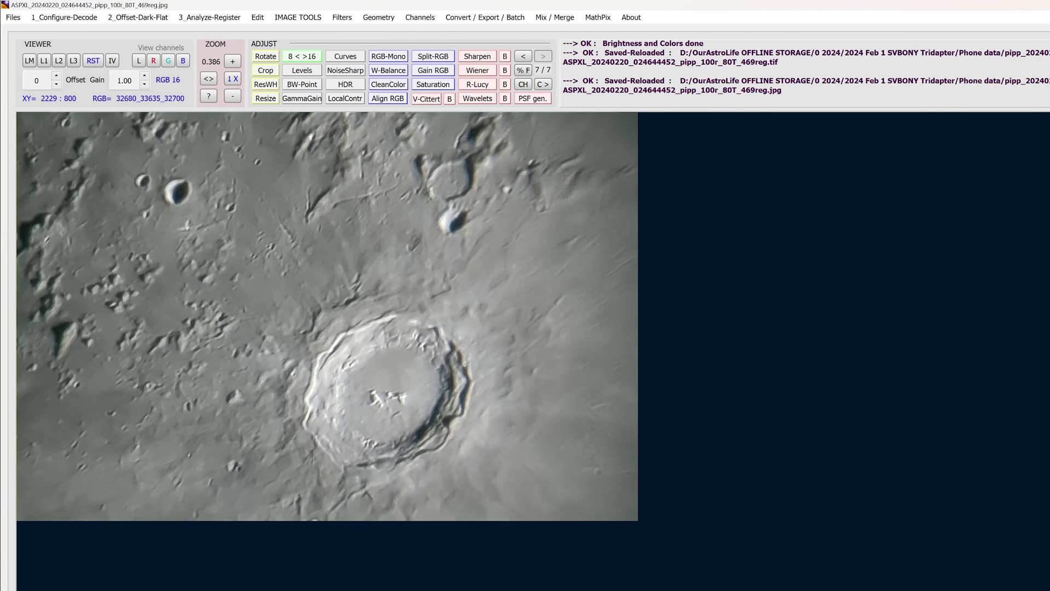